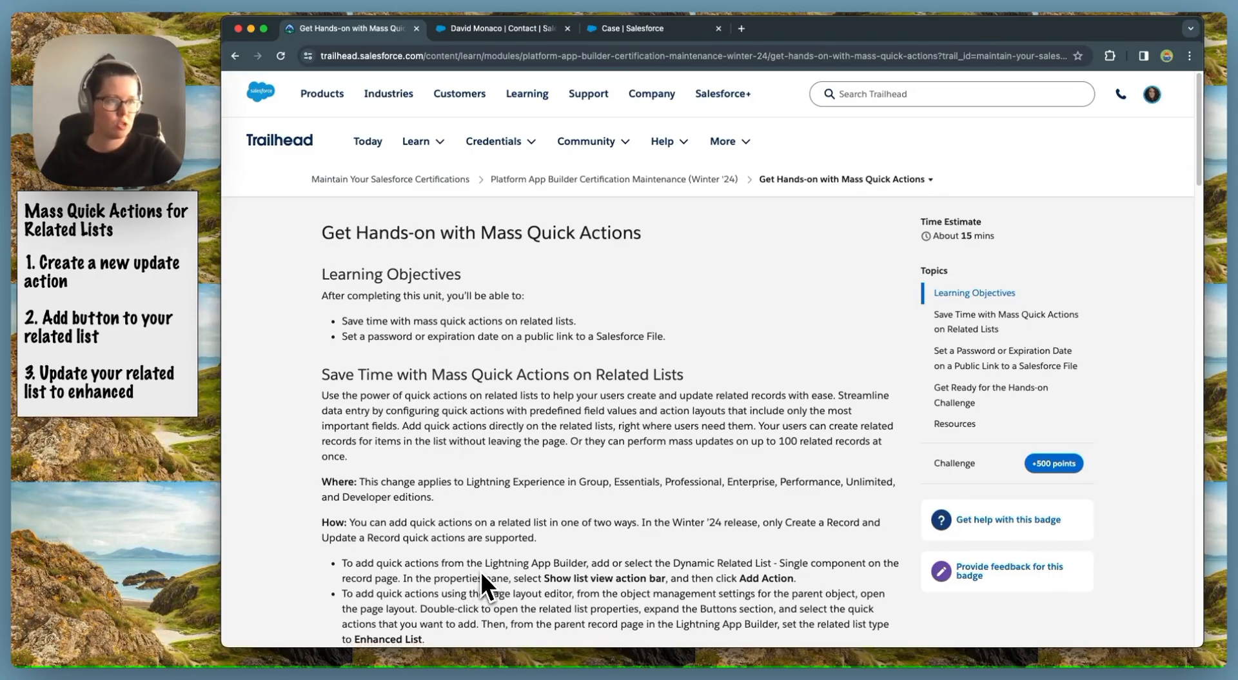
Read through the Mass Quick Actions unit and its hands-on challenge requirements for the Update_Status action
scroll(481, 573, down, 3)
scroll(481, 571, down, 1)
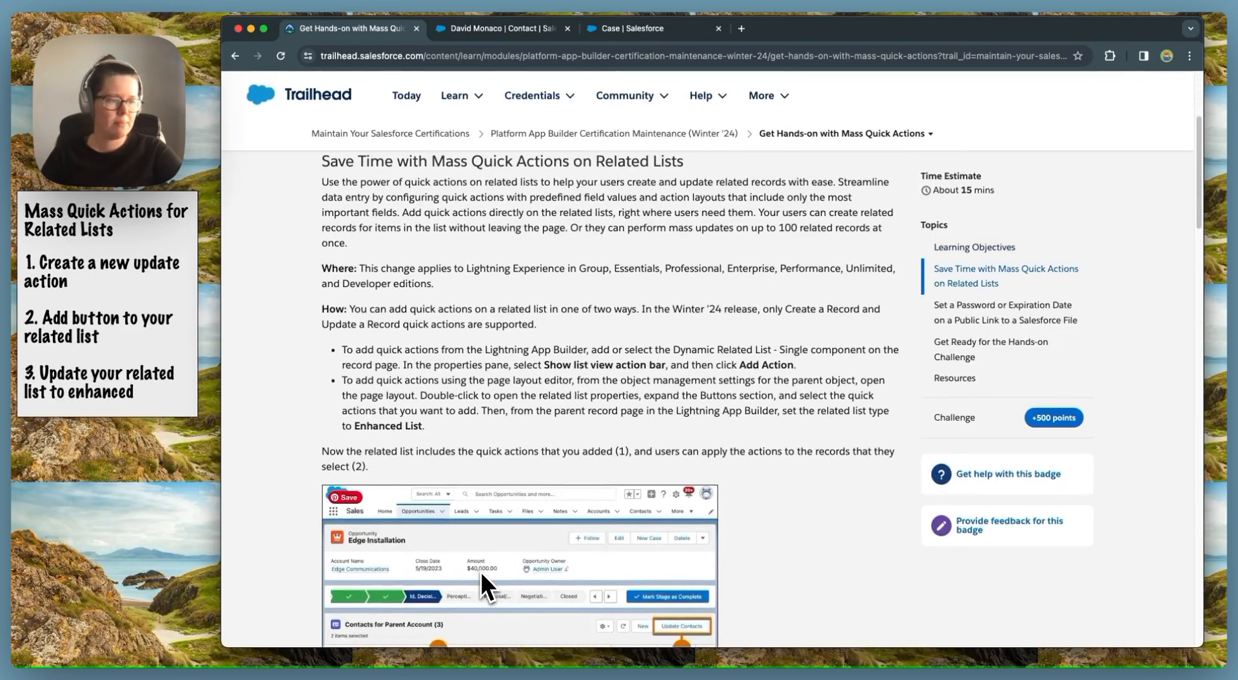
scroll(481, 572, down, 2)
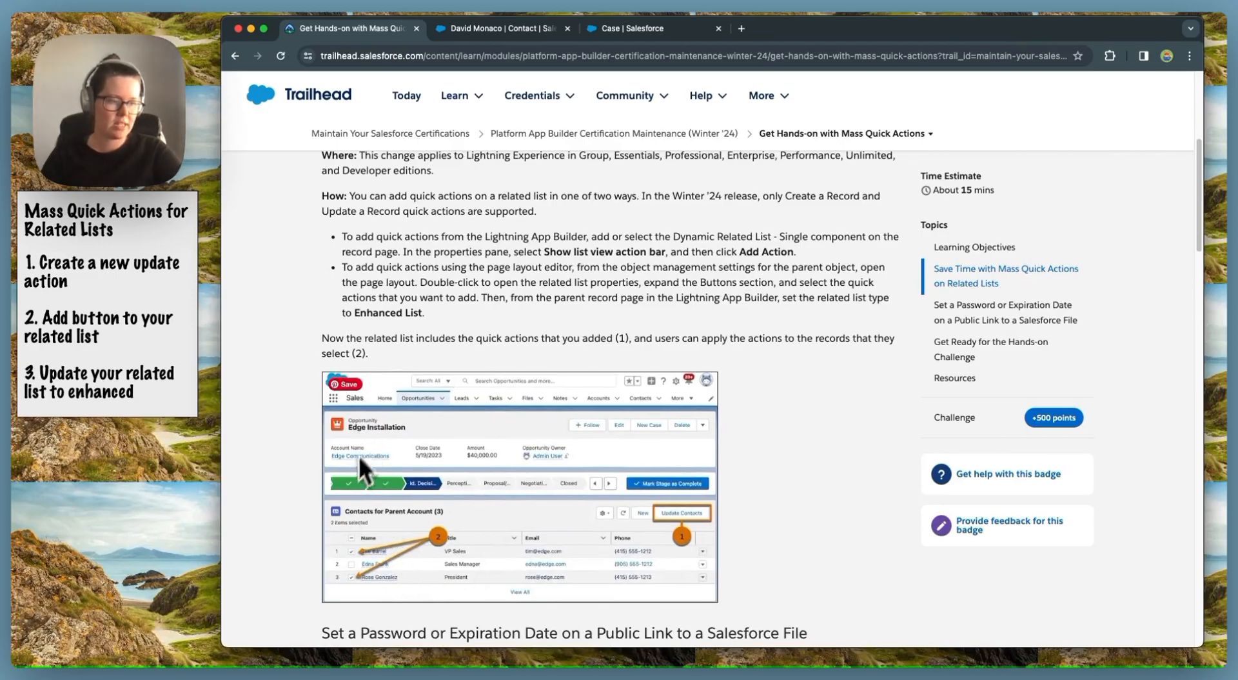
scroll(283, 517, down, 15)
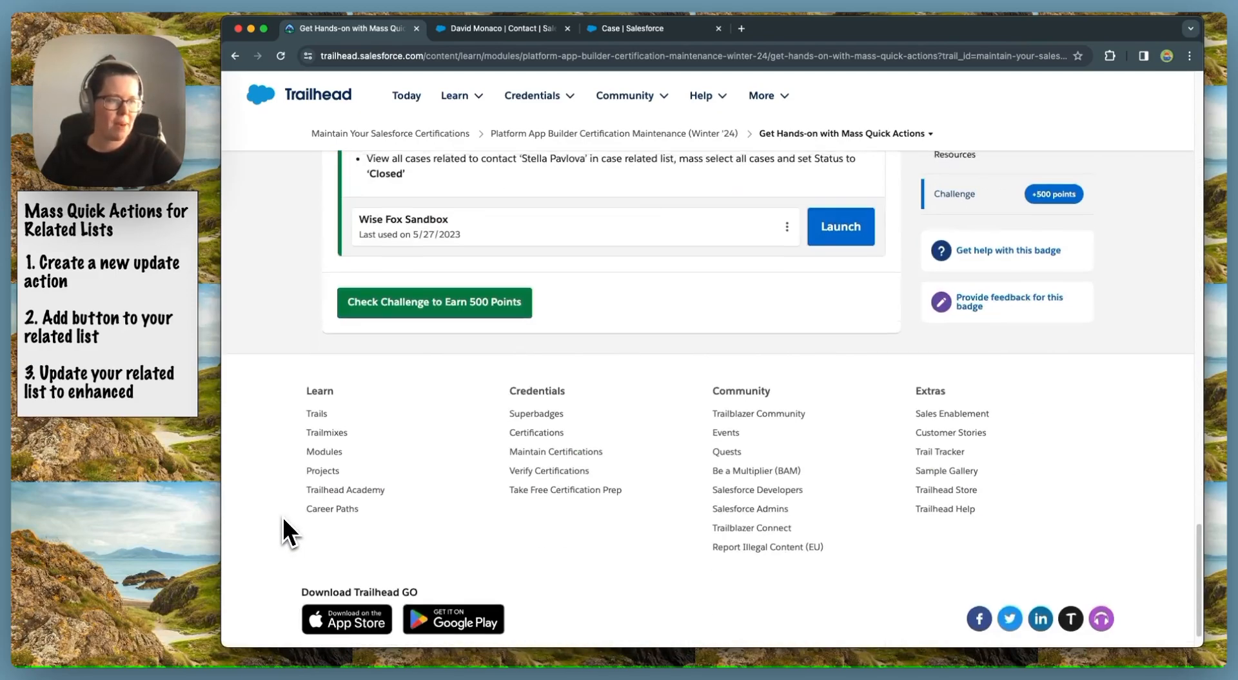
scroll(283, 516, up, 6)
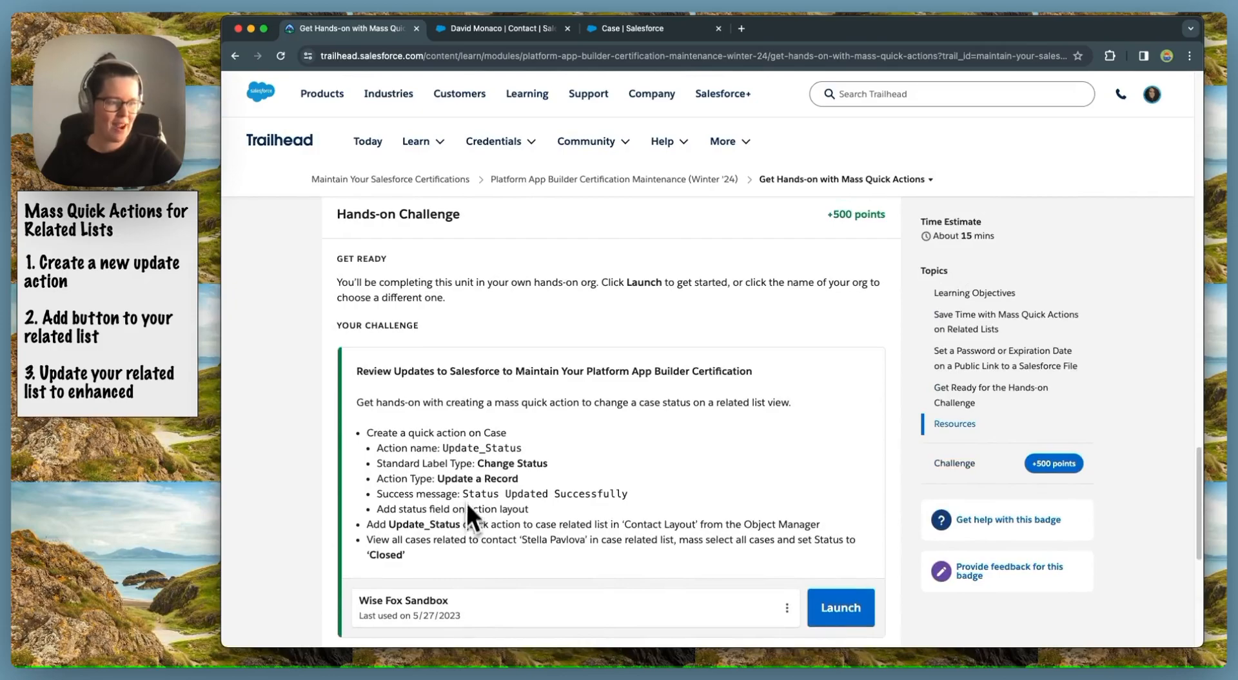
Switch to the Salesforce contact record and inspect its Cases related list, including the actions available on the first case
click(505, 31)
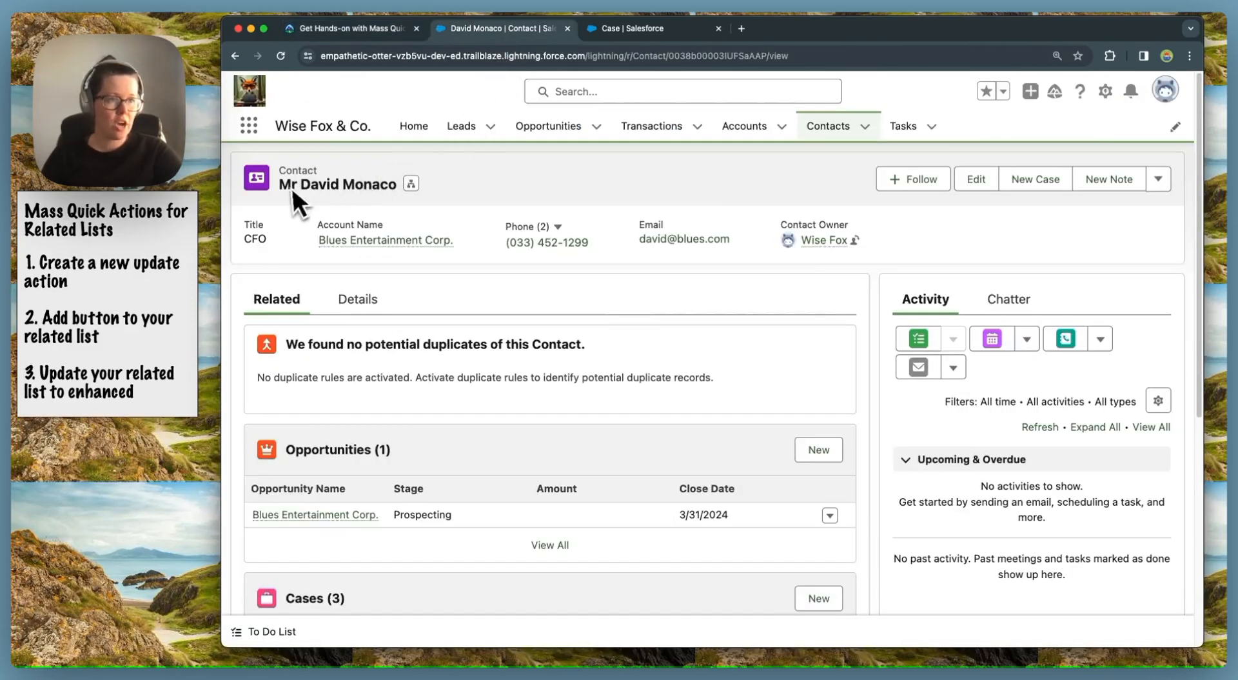
scroll(406, 484, down, 5)
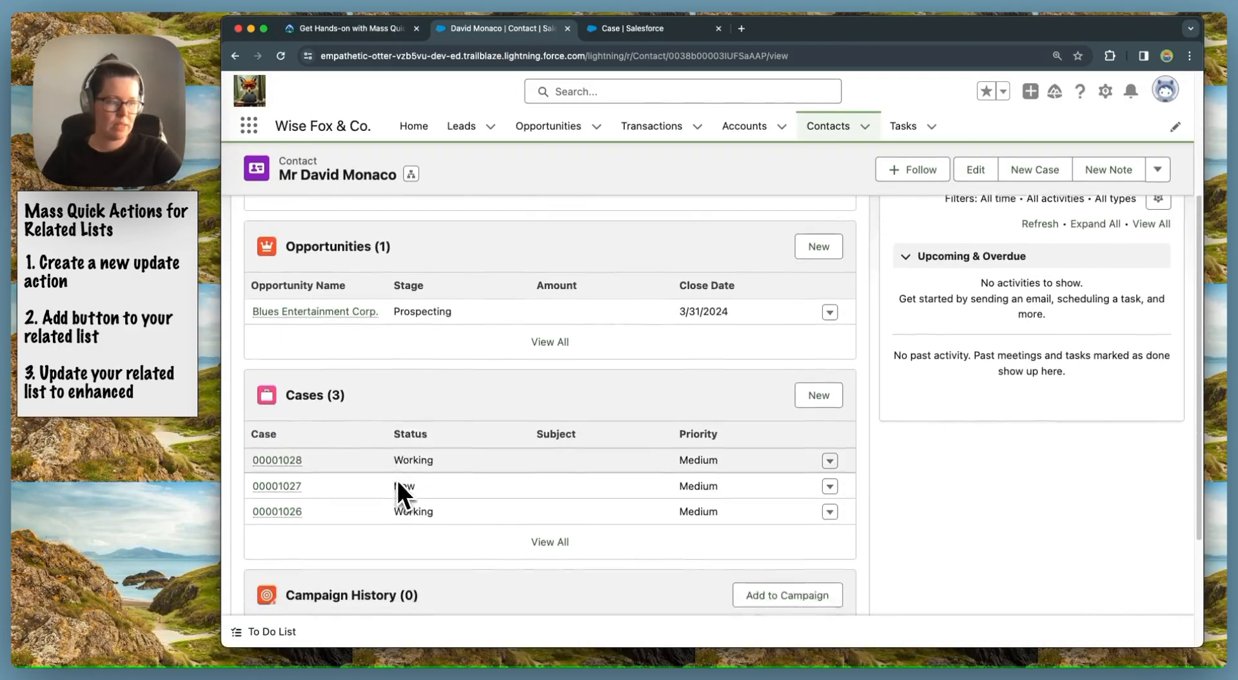
scroll(397, 481, down, 1)
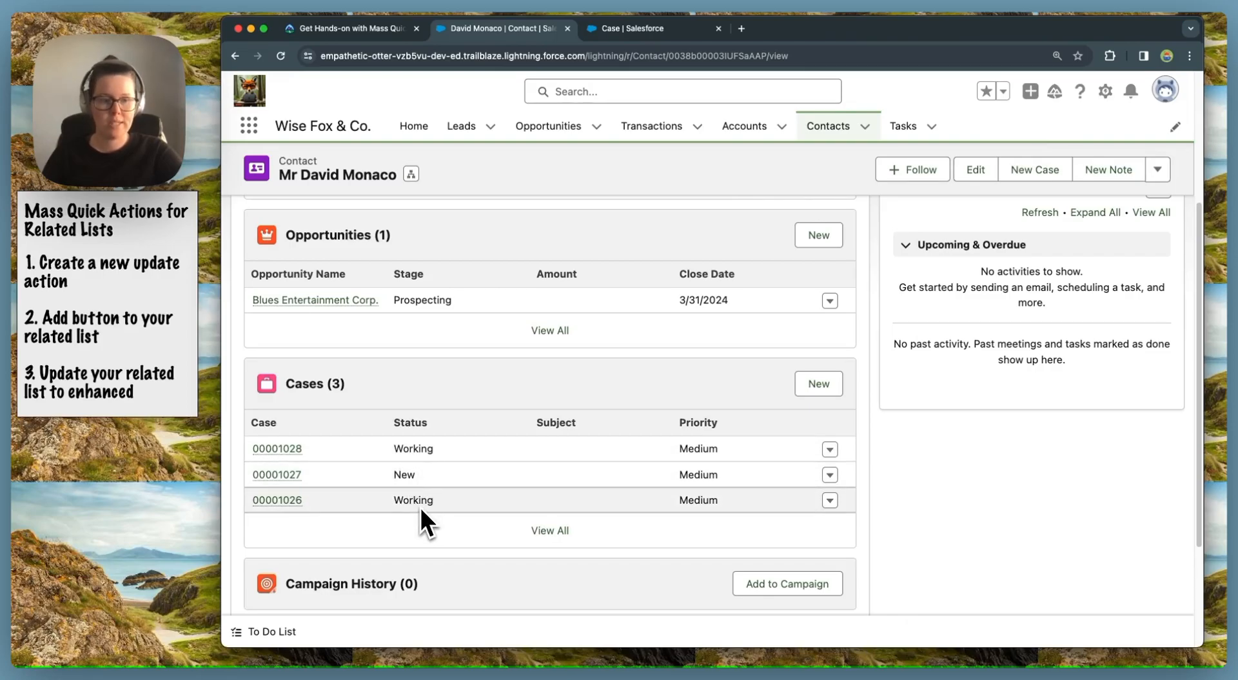
click(829, 449)
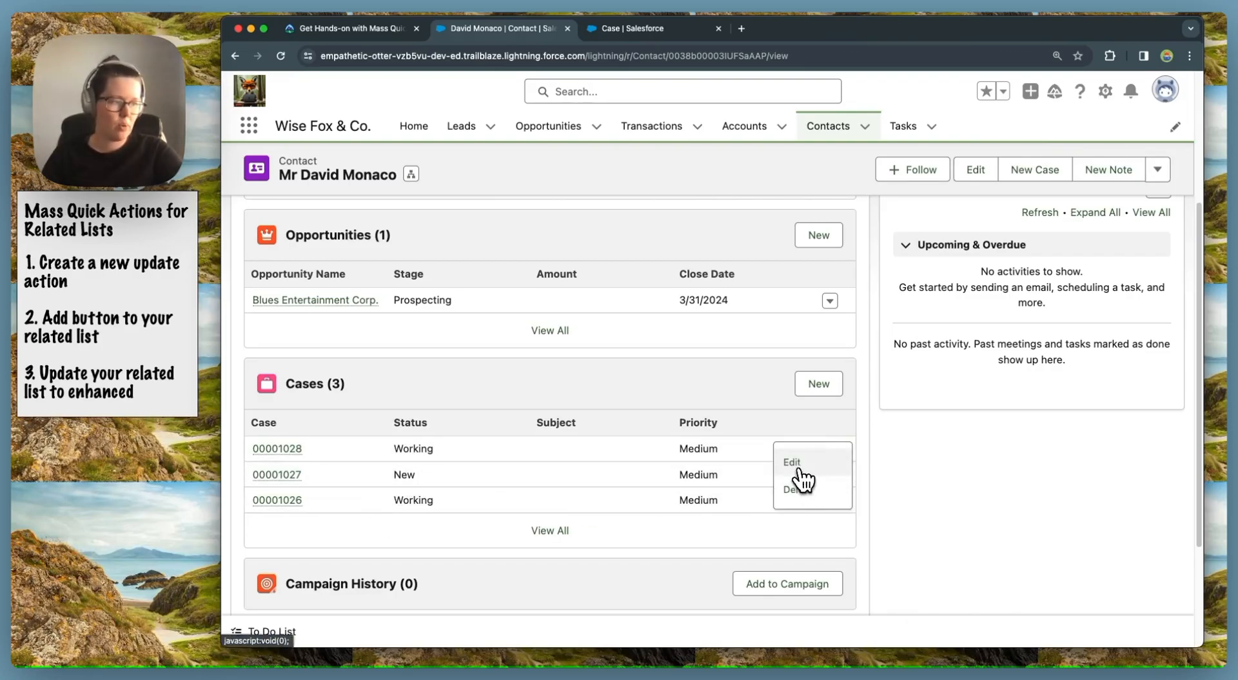
click(824, 461)
click(869, 561)
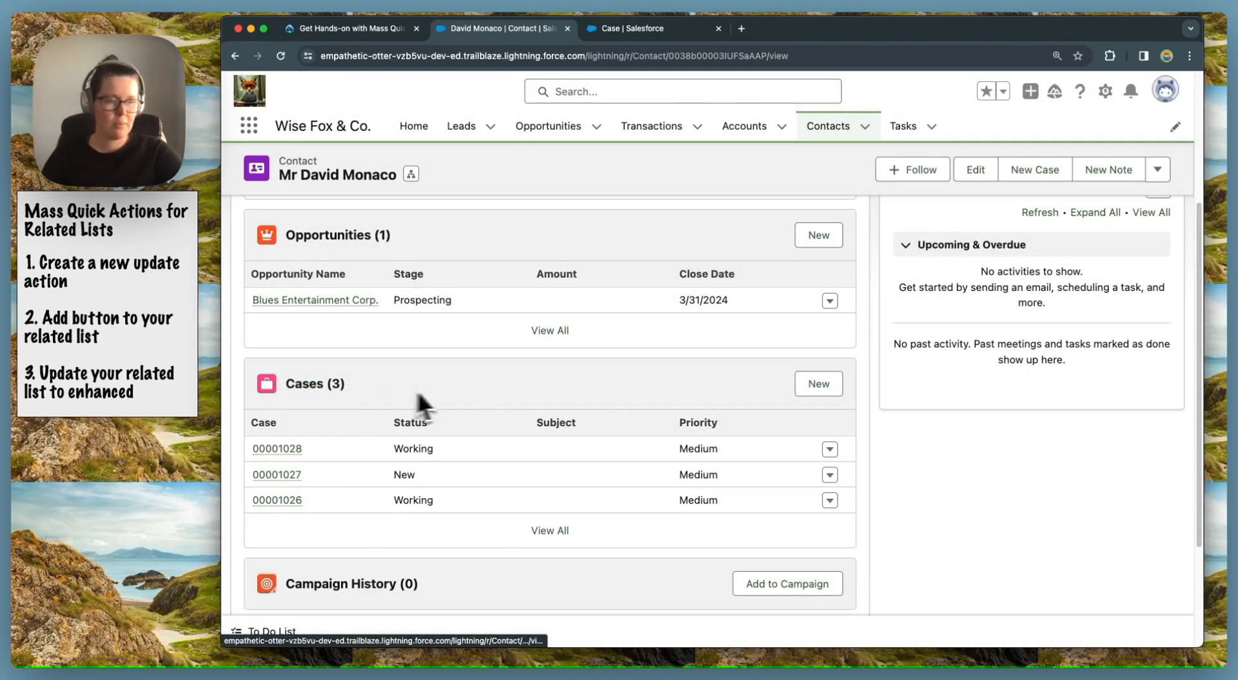
Open Setup and find the Case object in the Object Manager by searching for "case"
click(1106, 92)
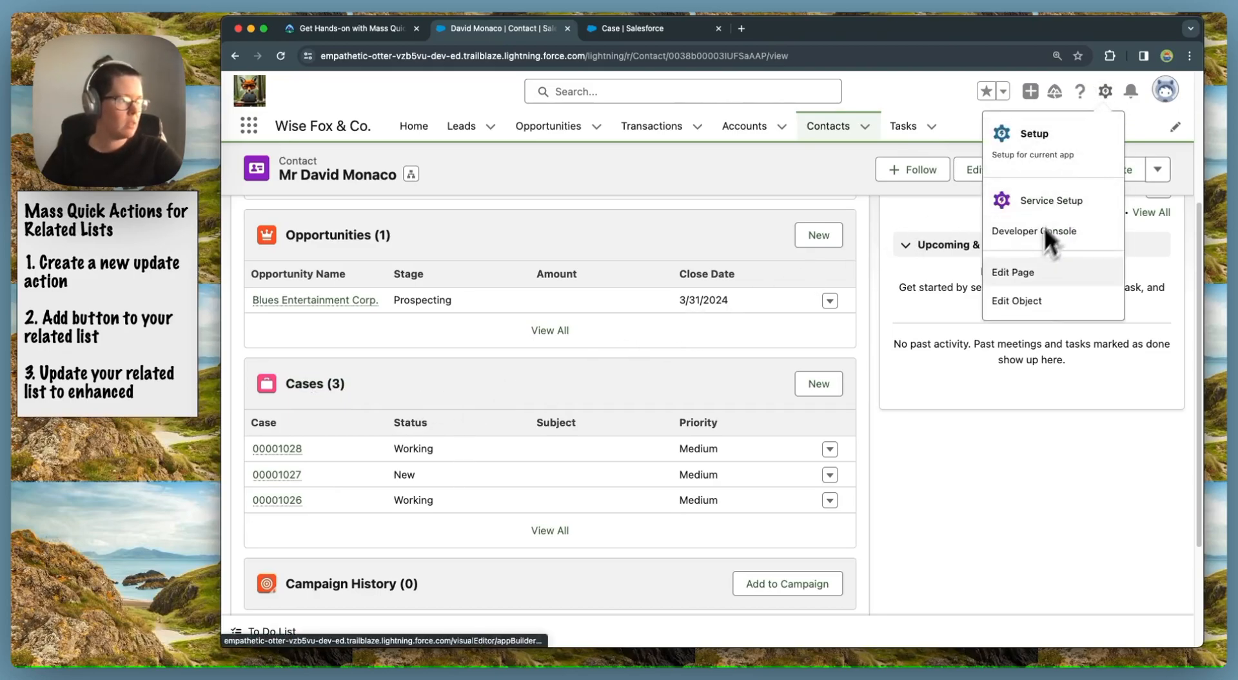
click(1032, 145)
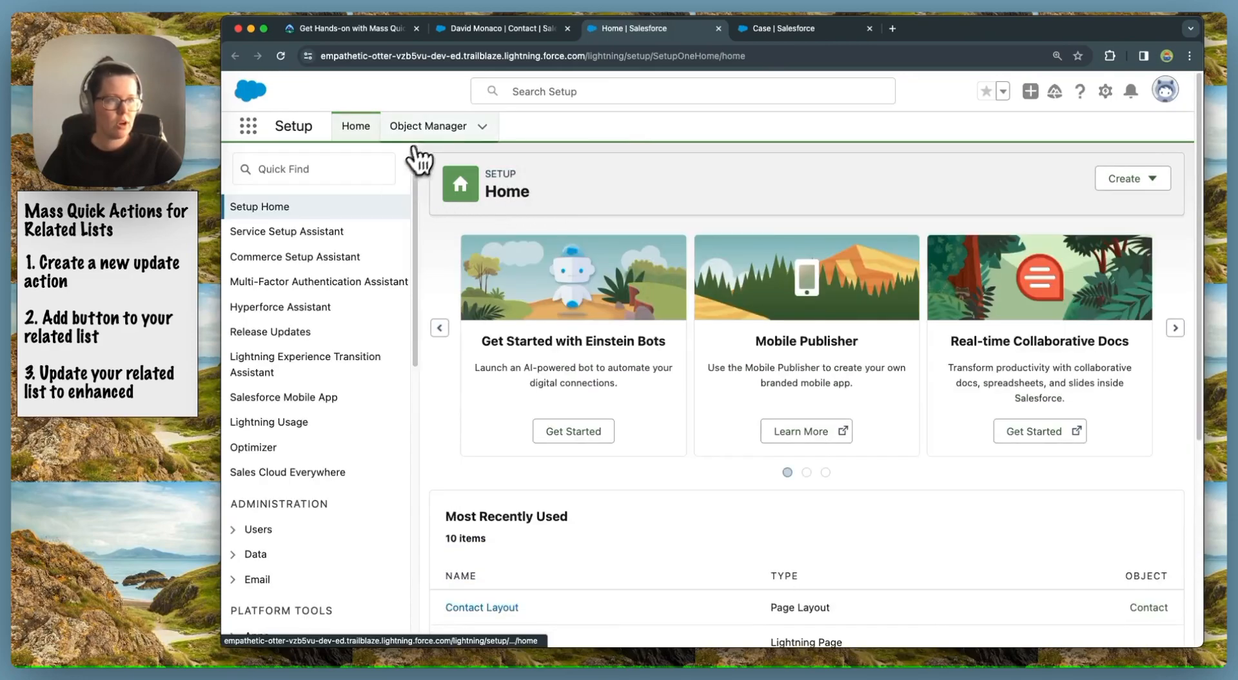
click(429, 132)
click(961, 183)
text(case)
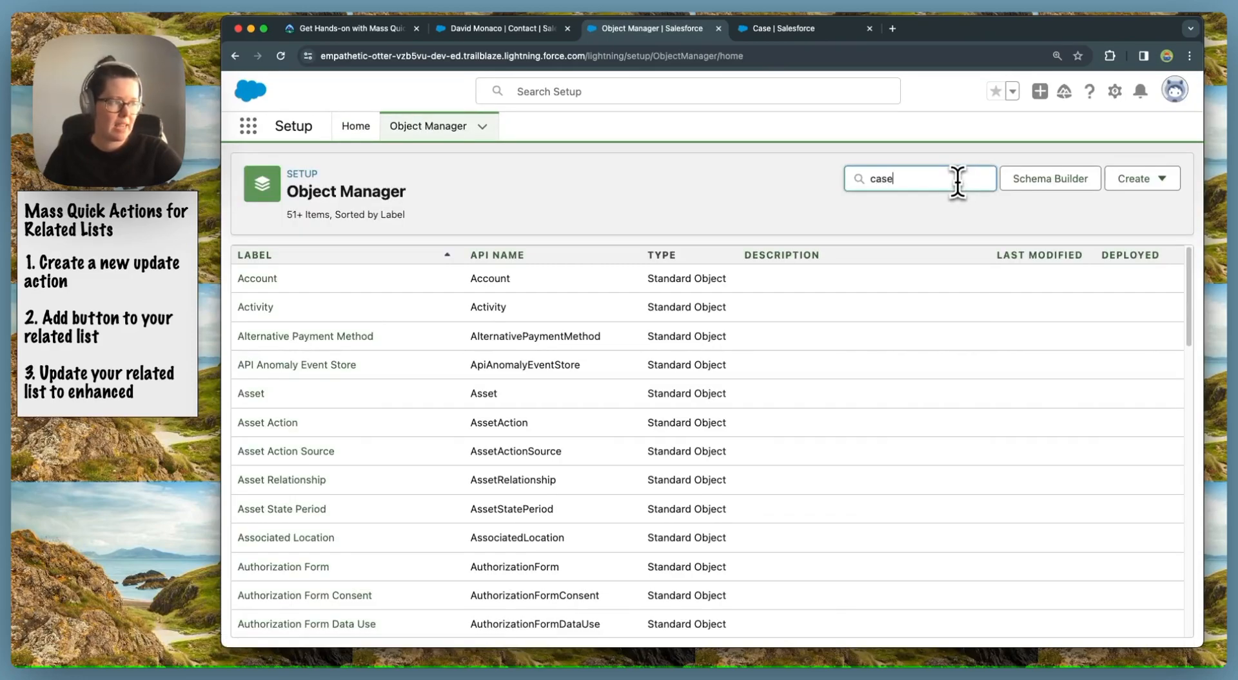
click(249, 278)
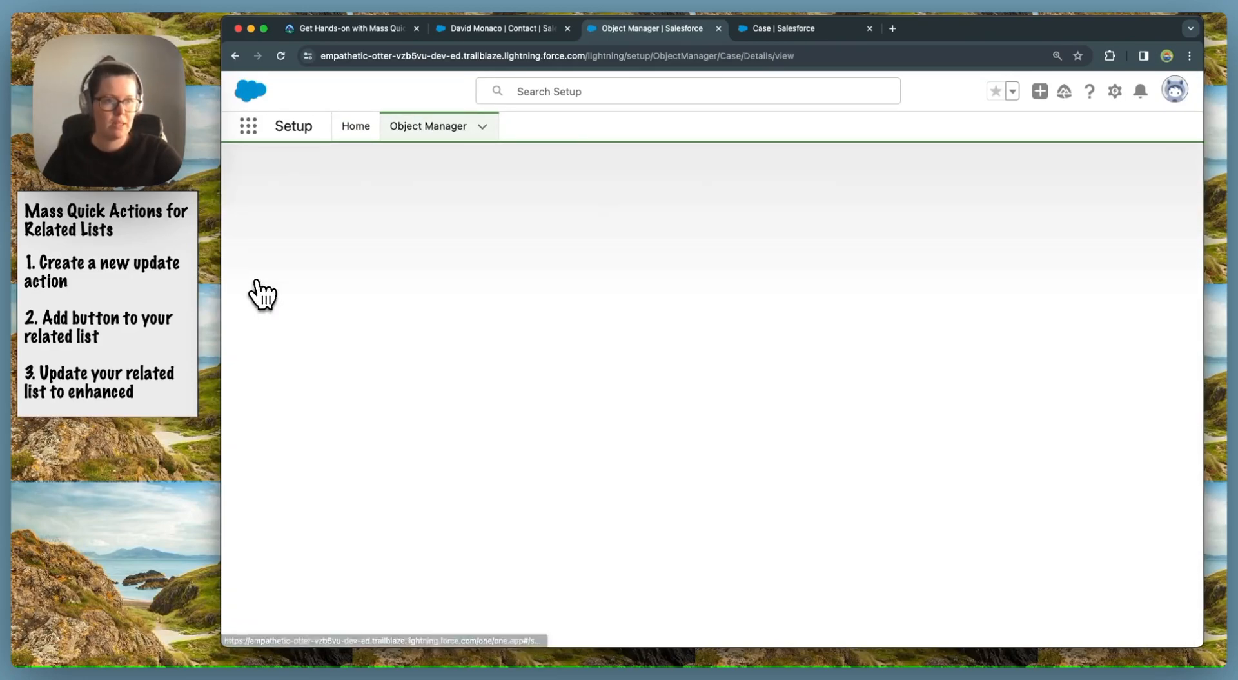
Create and save a new Case action of type Update a Record, labelled "Update Status"
click(347, 403)
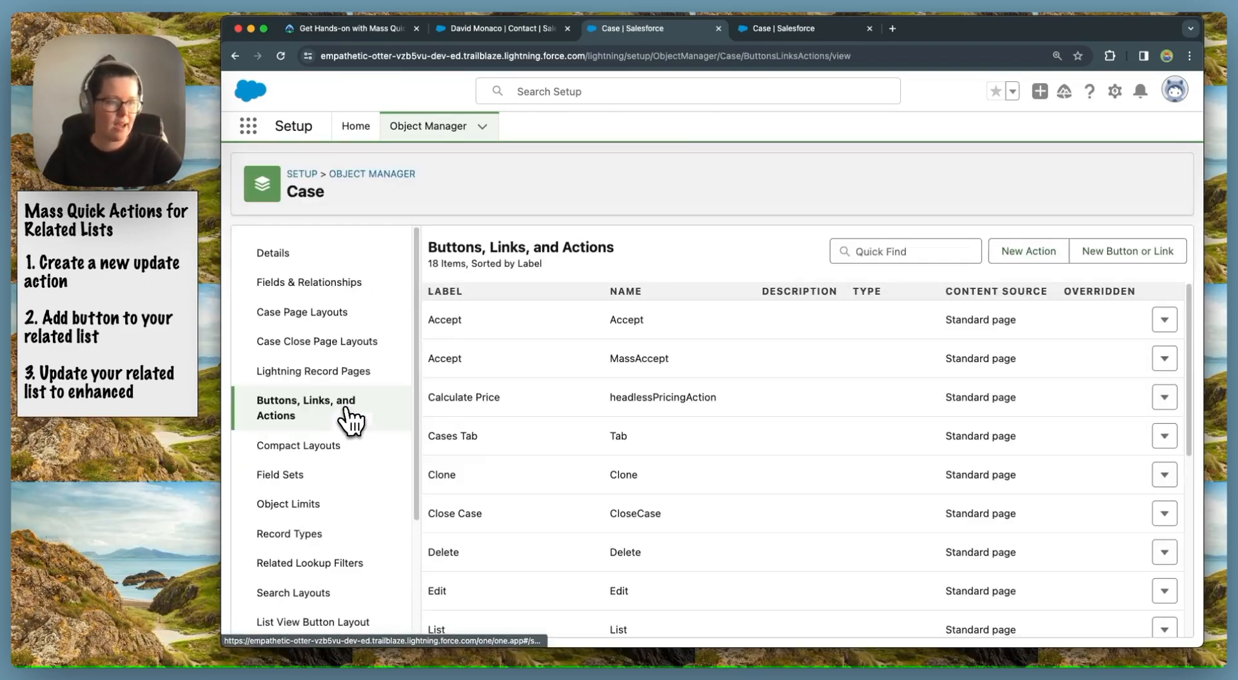
click(1032, 257)
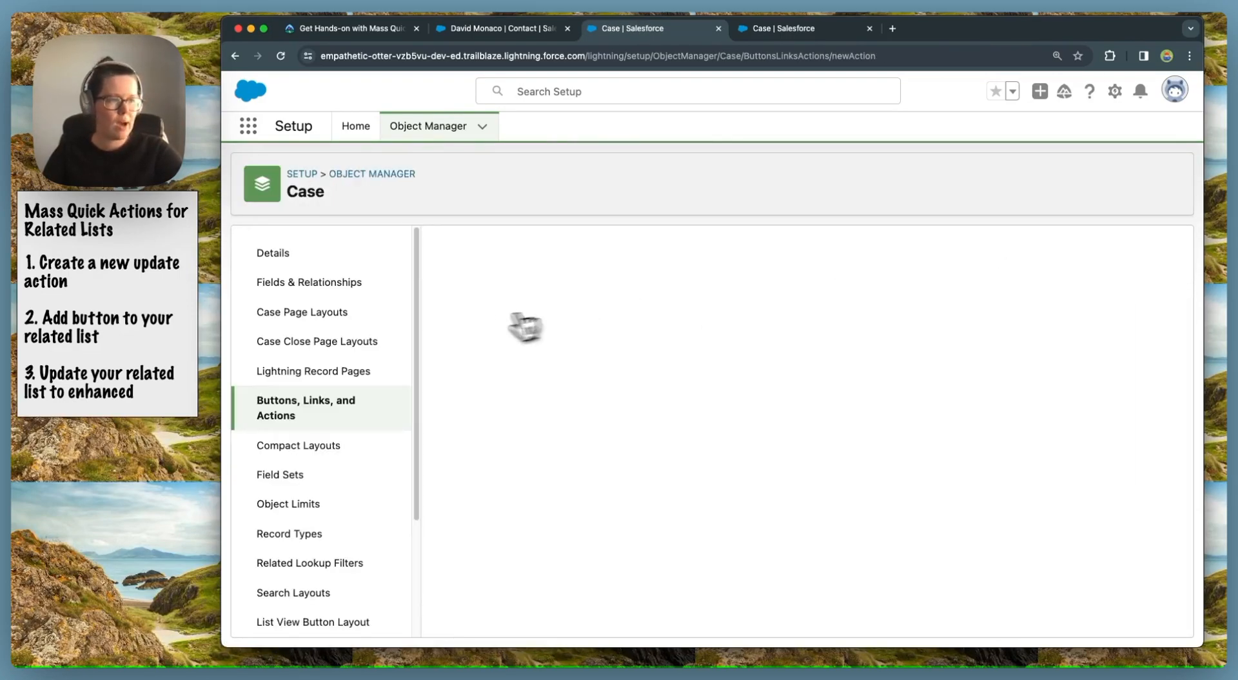
click(610, 345)
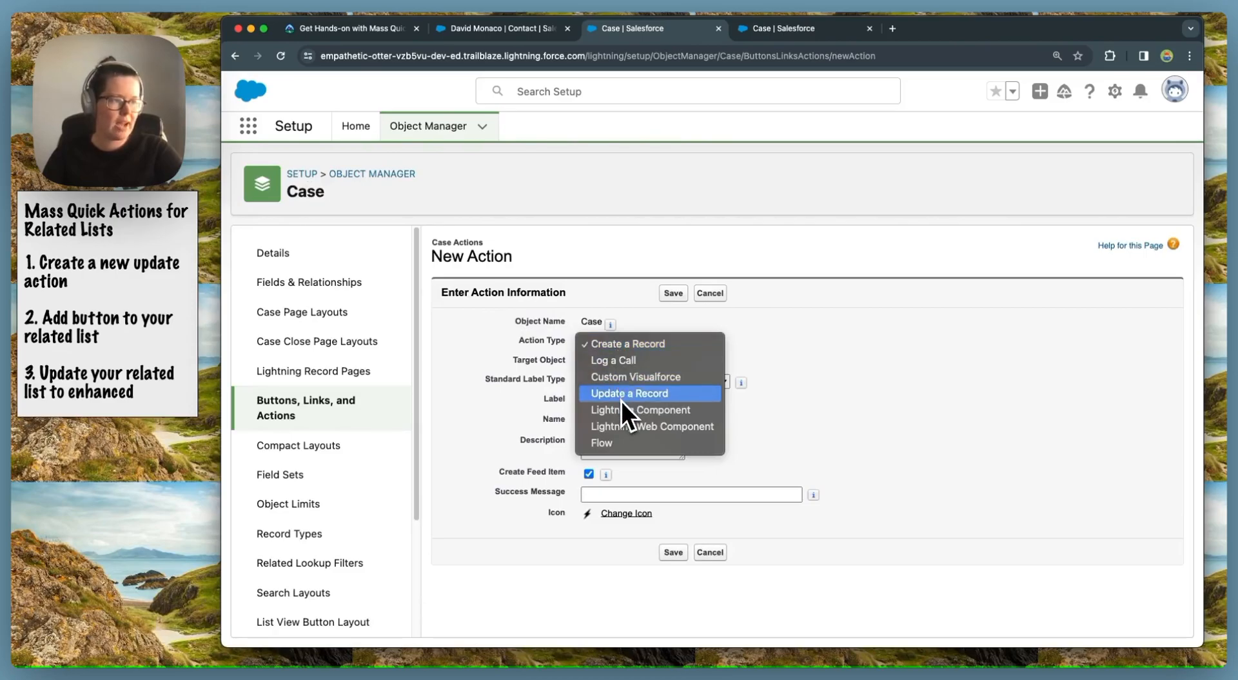
click(648, 398)
click(619, 382)
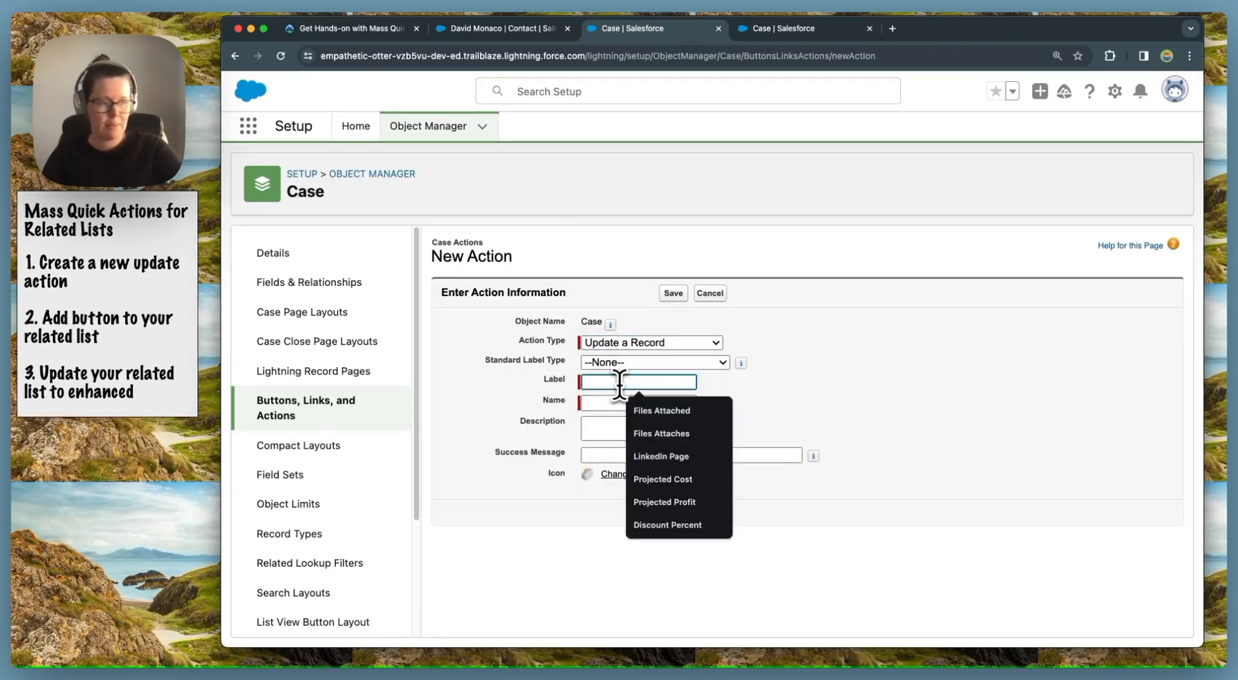
text(Update Status)
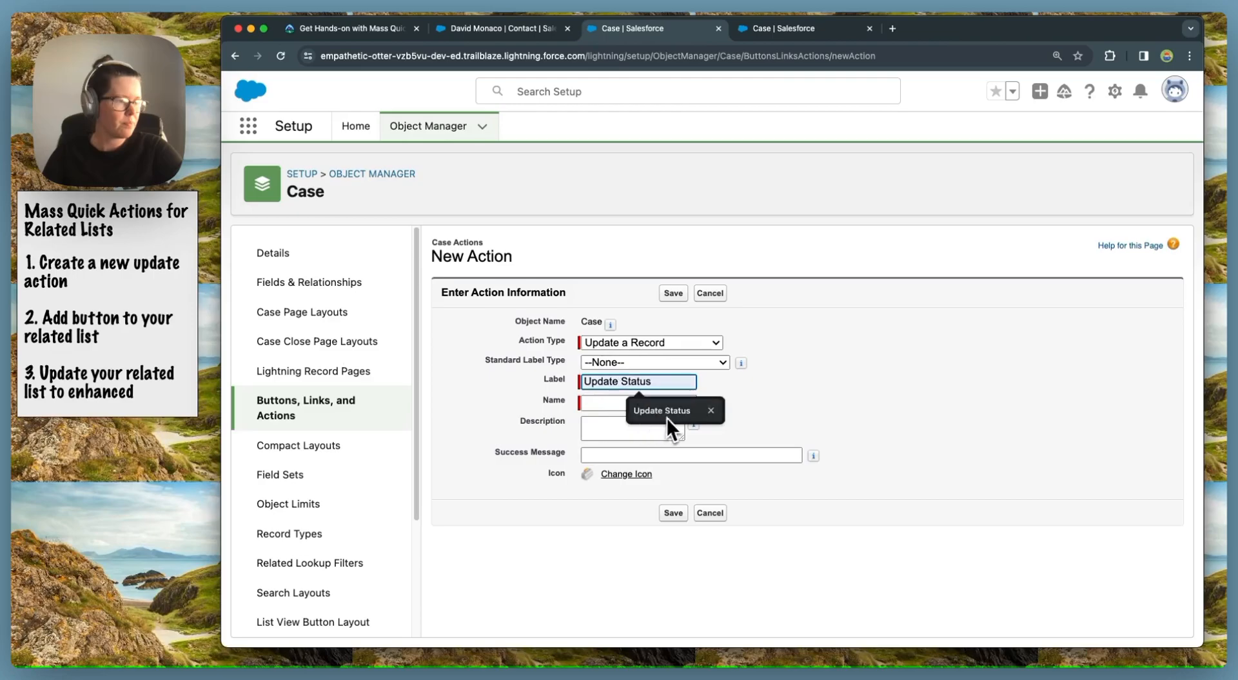
click(667, 418)
click(682, 450)
click(674, 514)
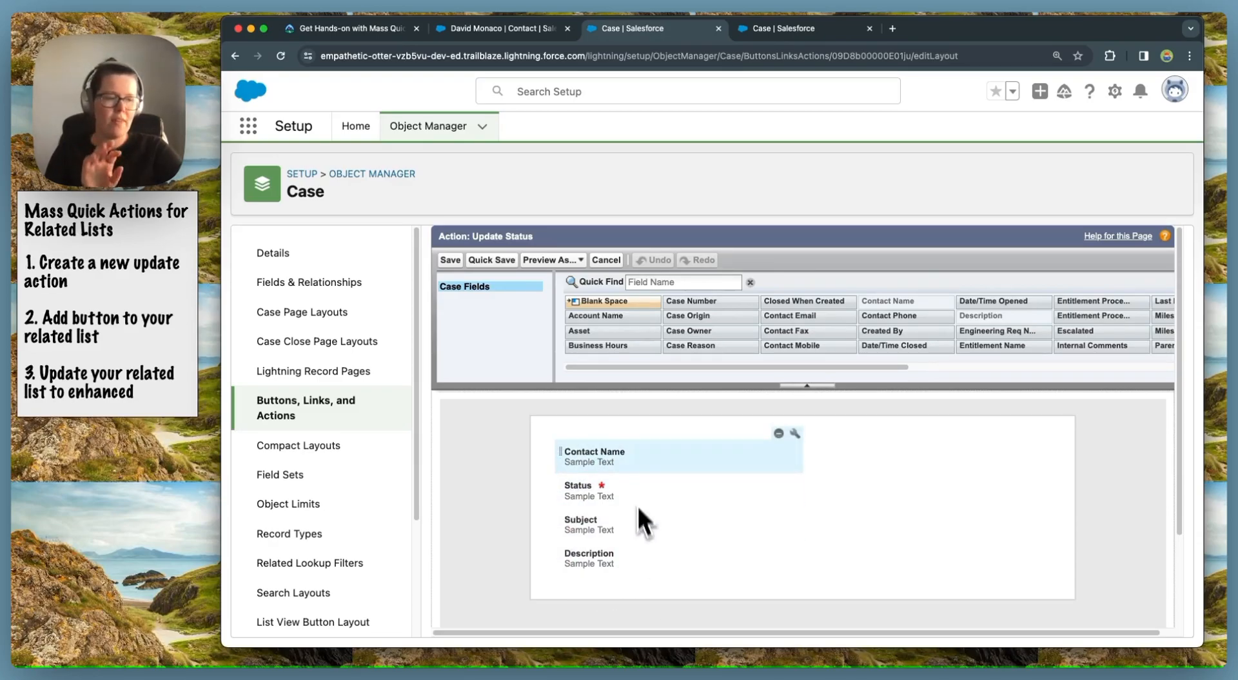
Remove the Subject and Description fields from the Update Status action layout and save the layout
click(643, 527)
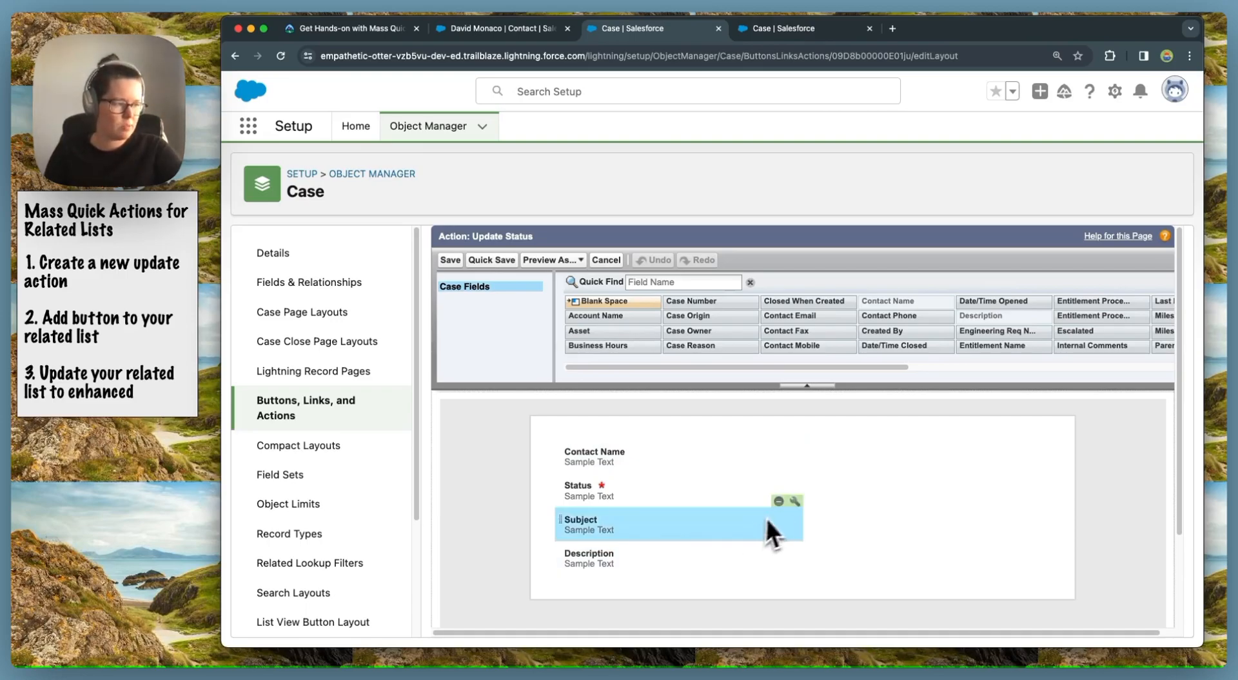
click(778, 500)
click(778, 500)
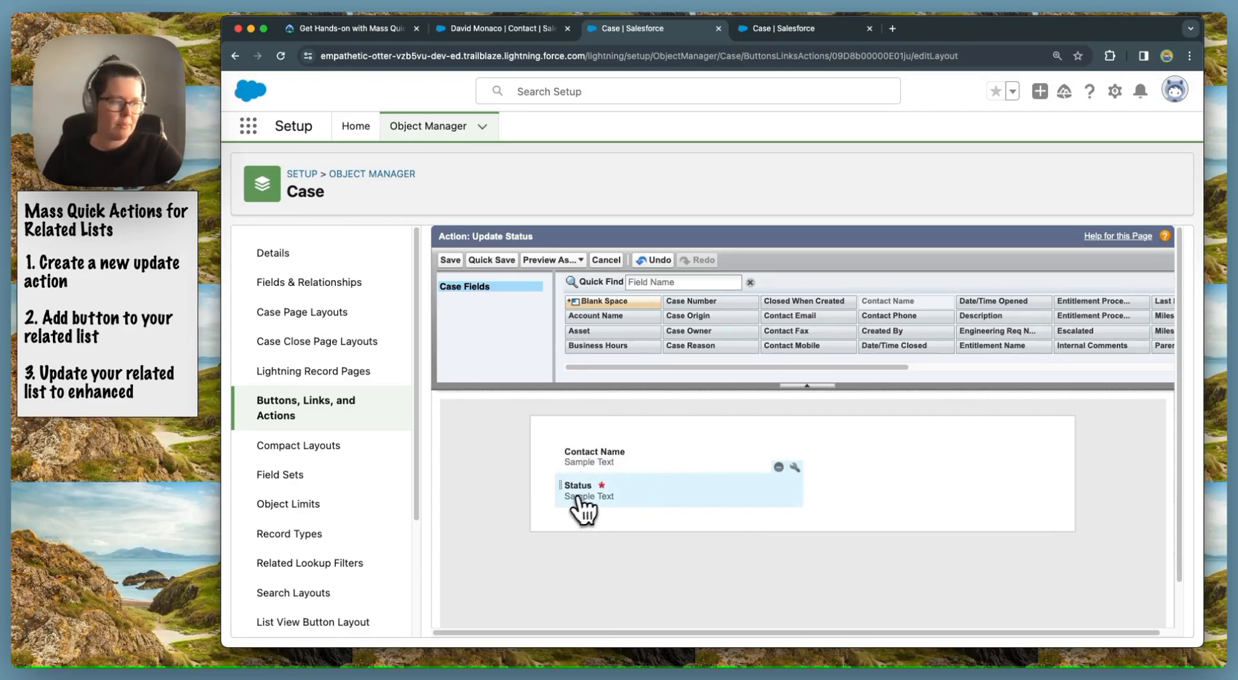
click(450, 260)
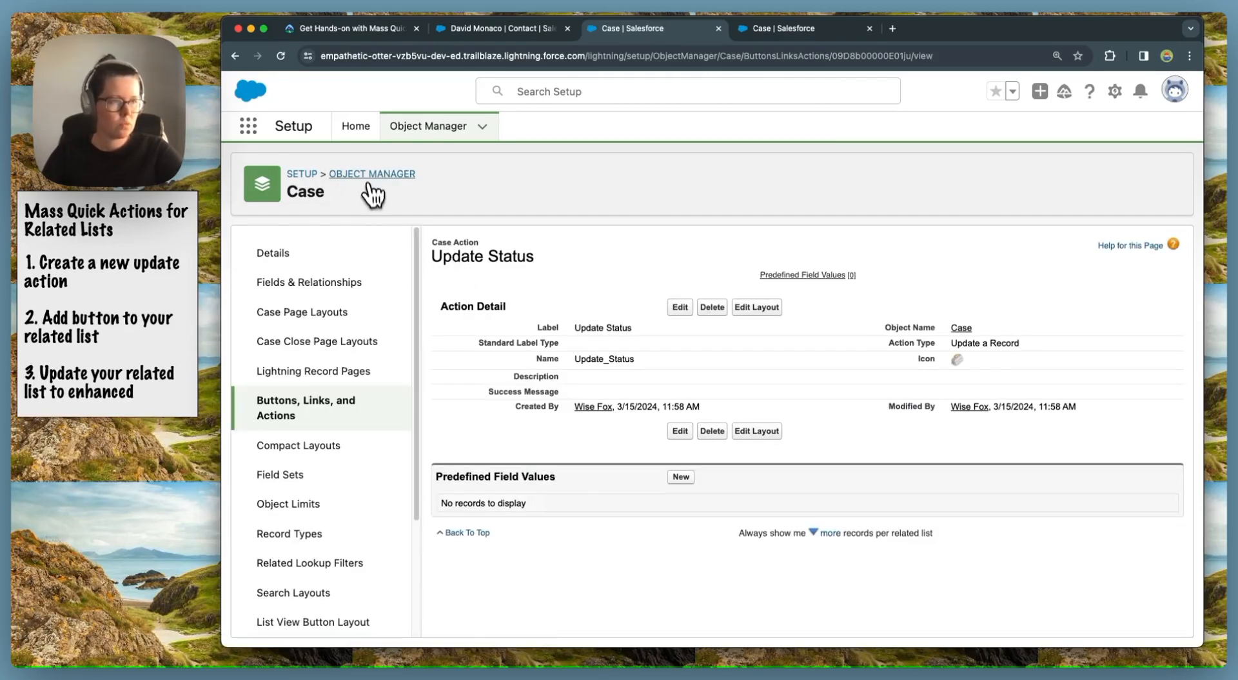
Find the Contact object in the Object Manager by searching for "contact" and open its Contact Layout page layout
click(369, 175)
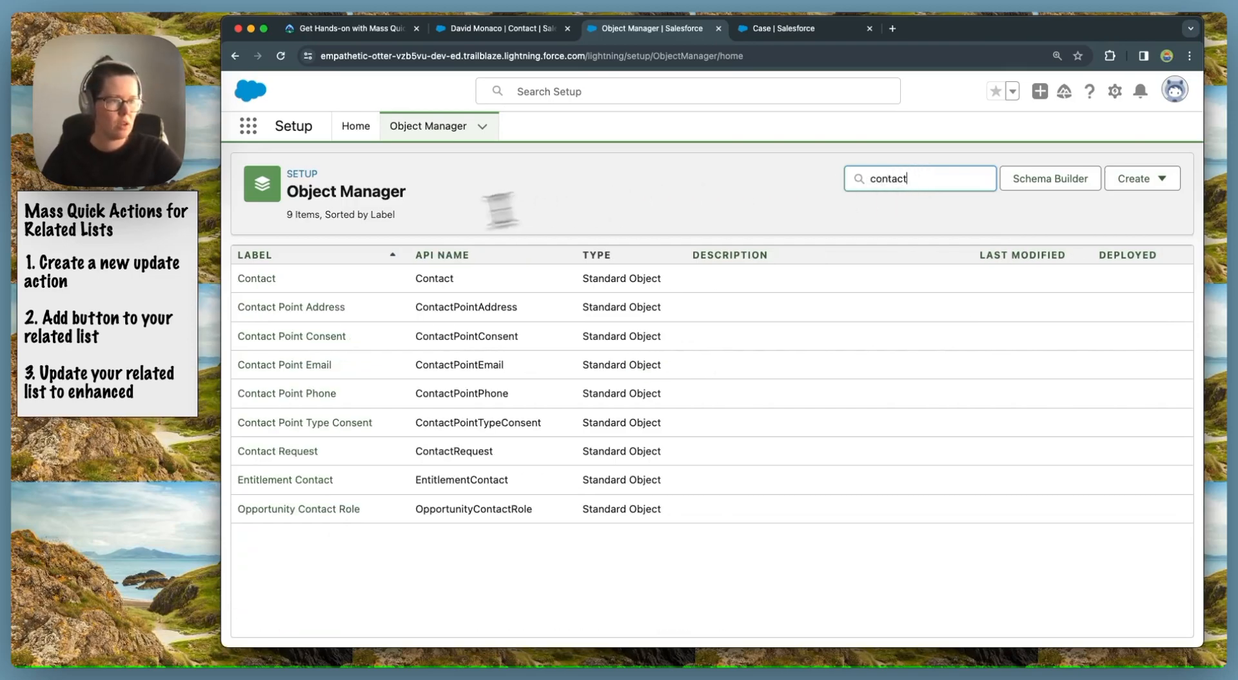
click(255, 278)
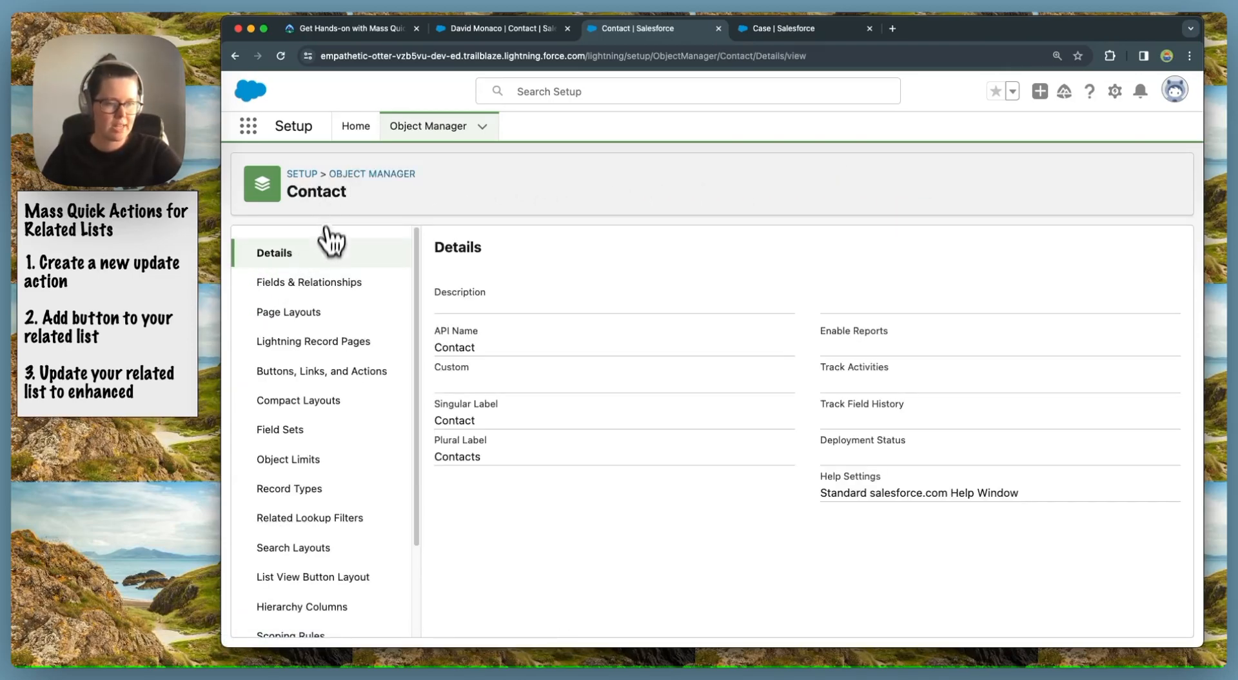
click(298, 316)
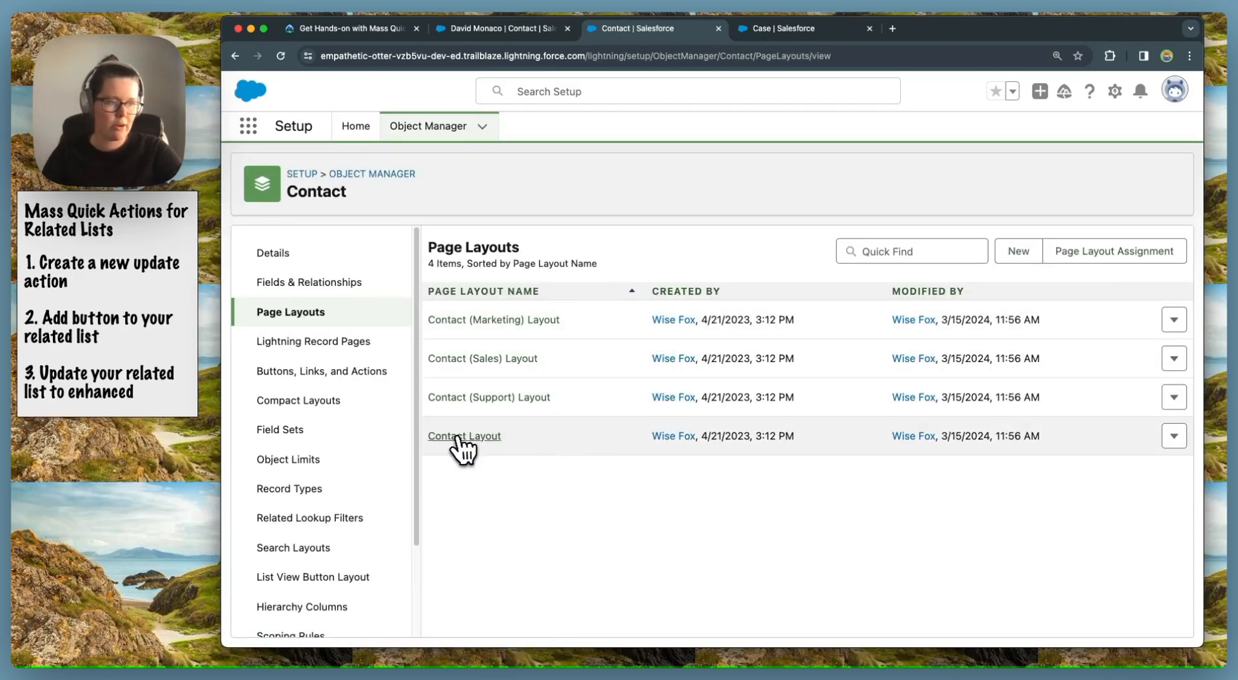
click(459, 437)
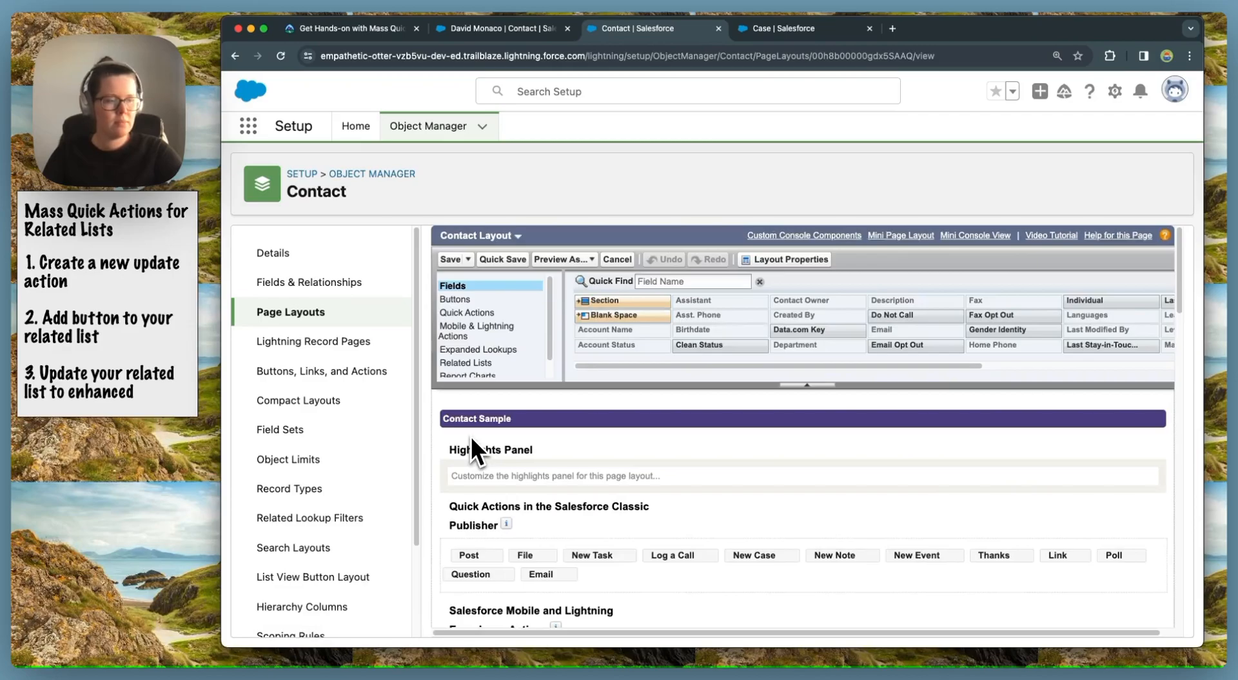
Add the Update Status quick action to the Cases related list on the Contact Layout and save the layout
scroll(543, 435, down, 10)
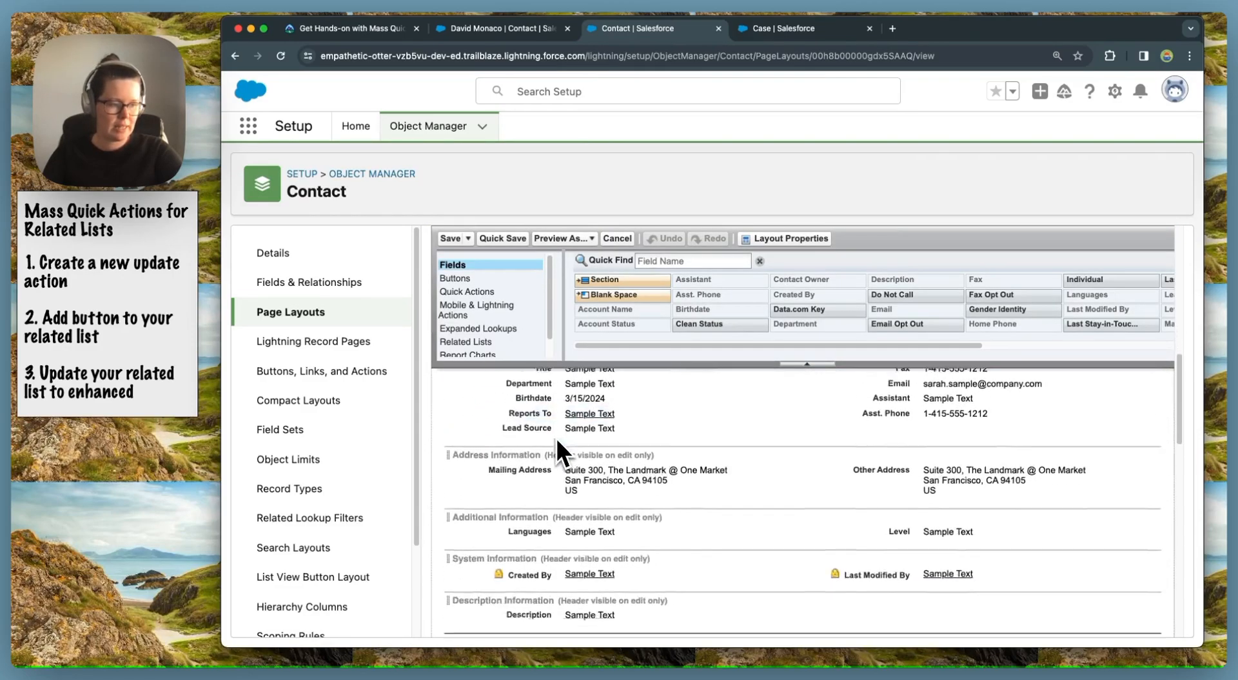
scroll(557, 471, down, 10)
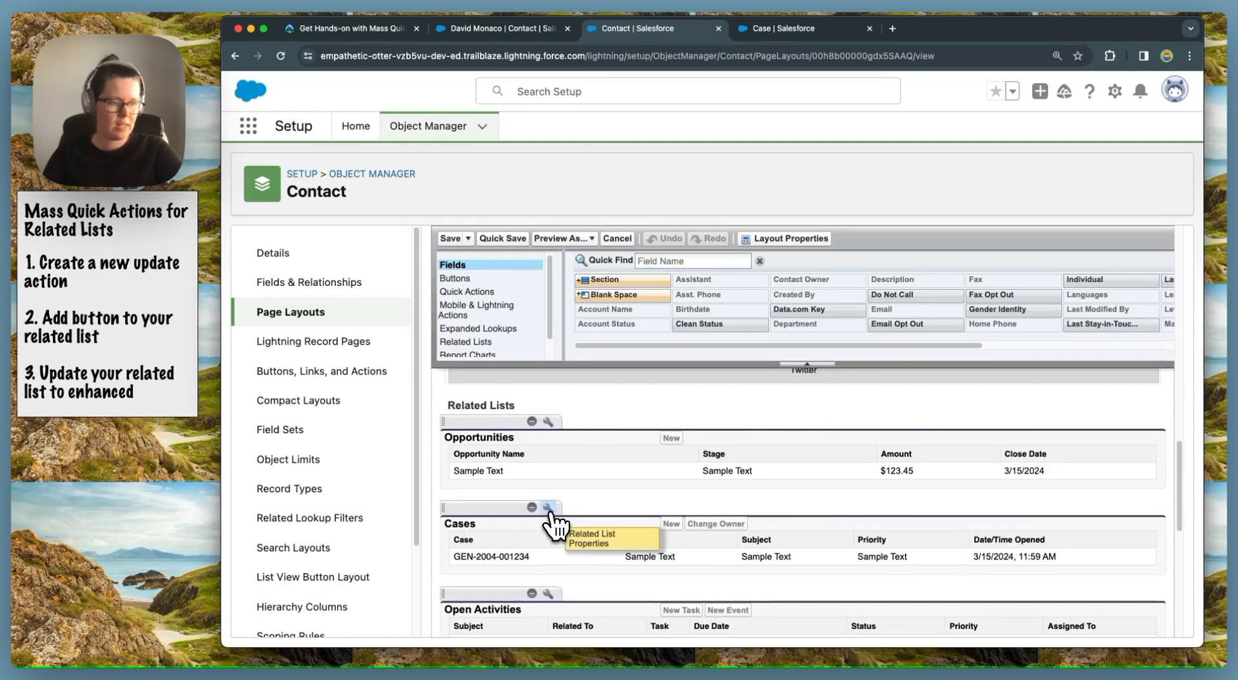
click(548, 507)
scroll(642, 500, down, 2)
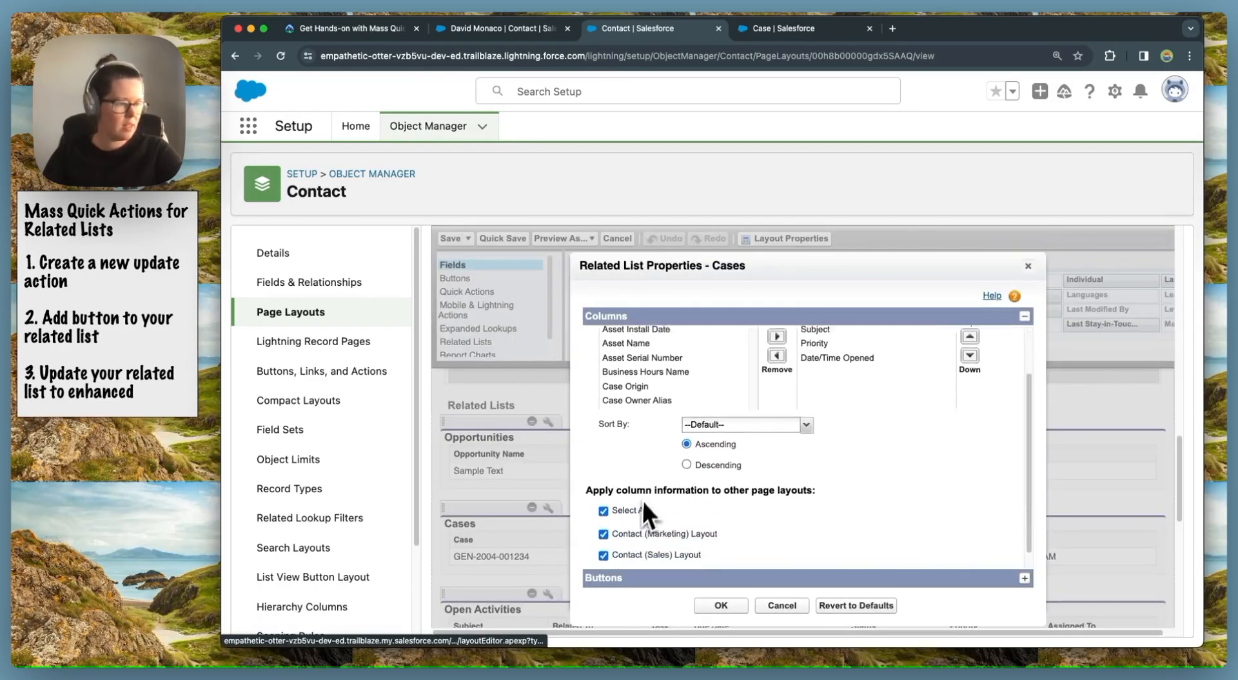
click(612, 578)
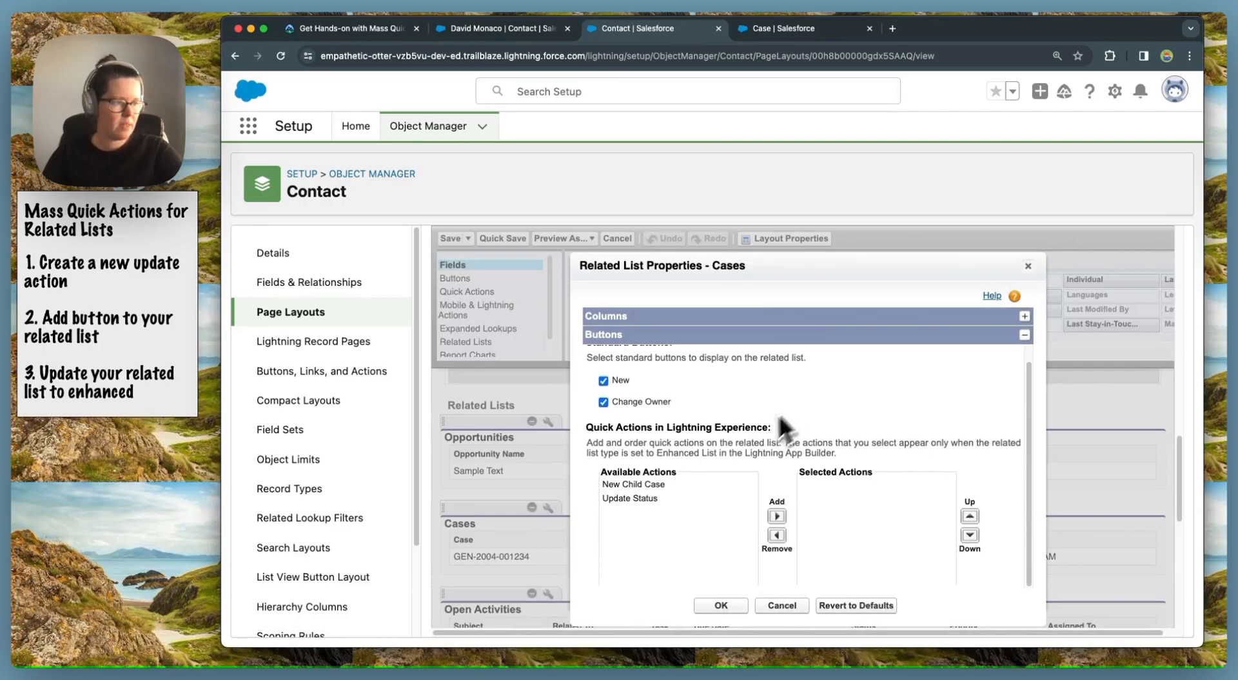
click(620, 500)
click(776, 516)
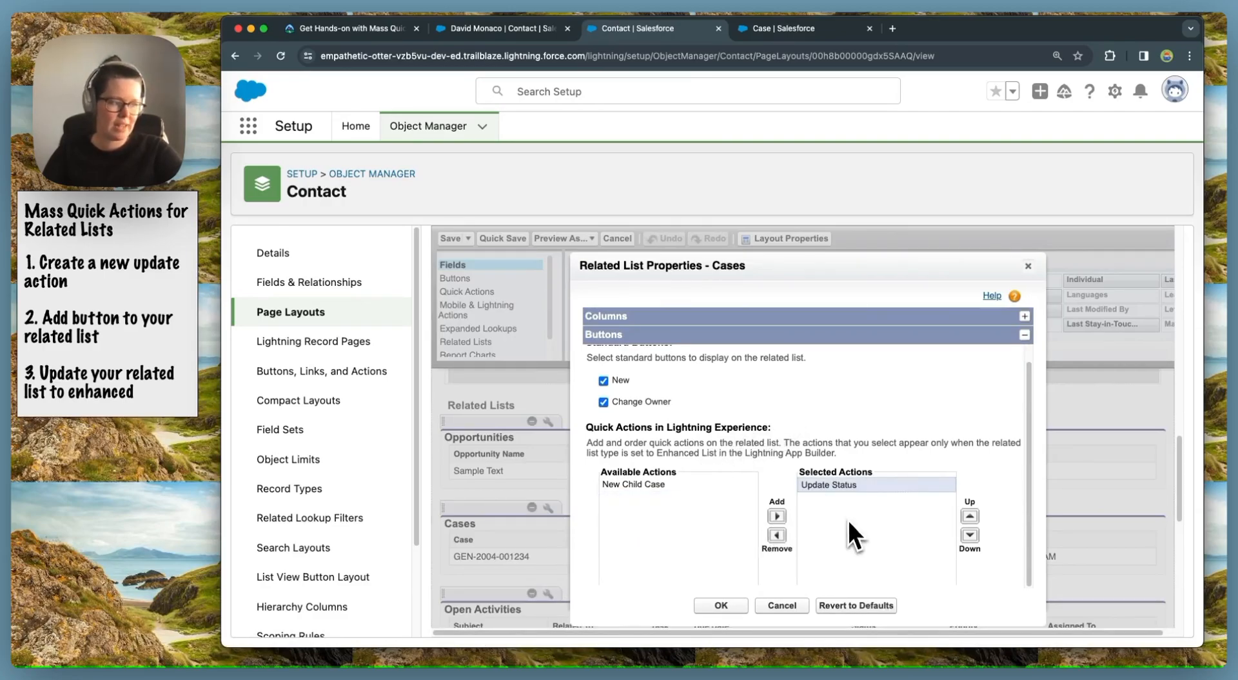
click(712, 606)
click(450, 239)
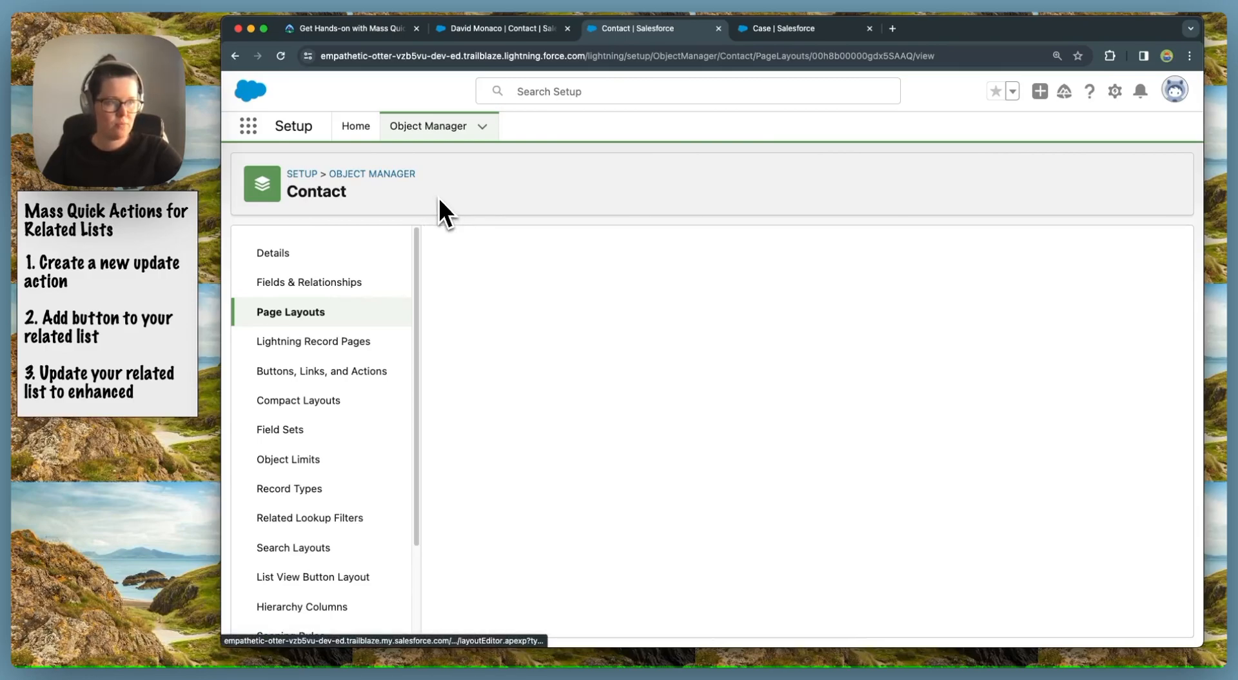
Return to the contact record, reload it, and check the Cases related list for the new action
click(487, 28)
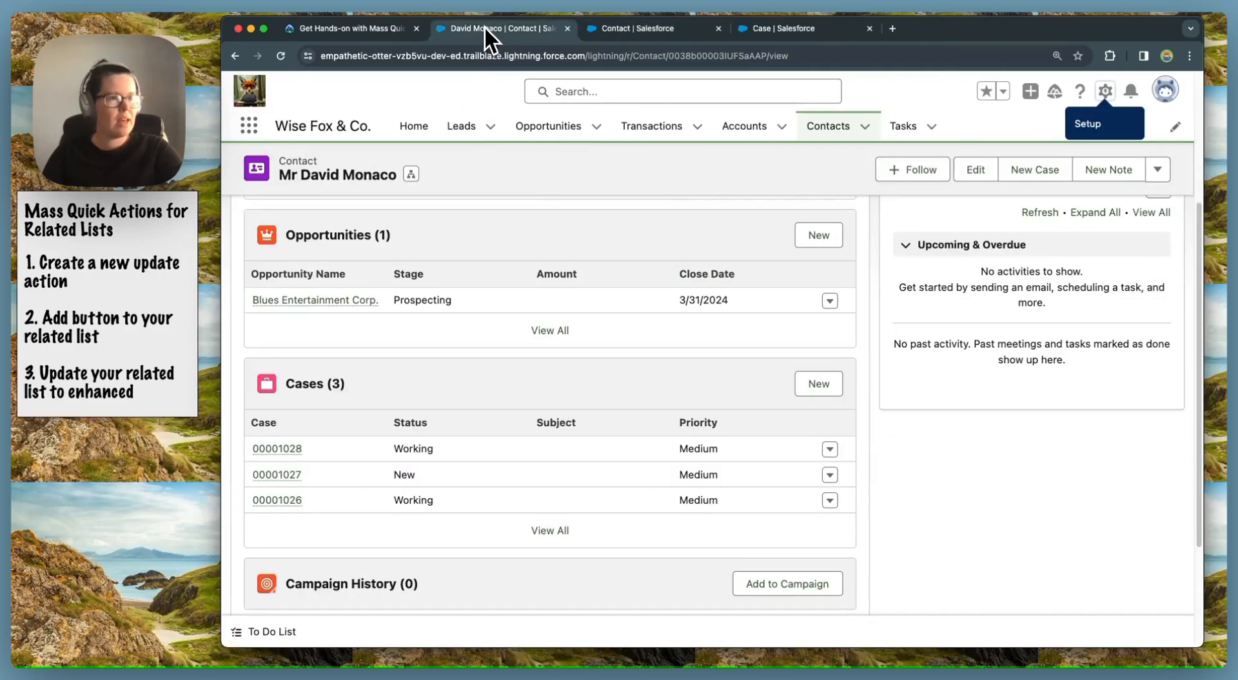
click(281, 57)
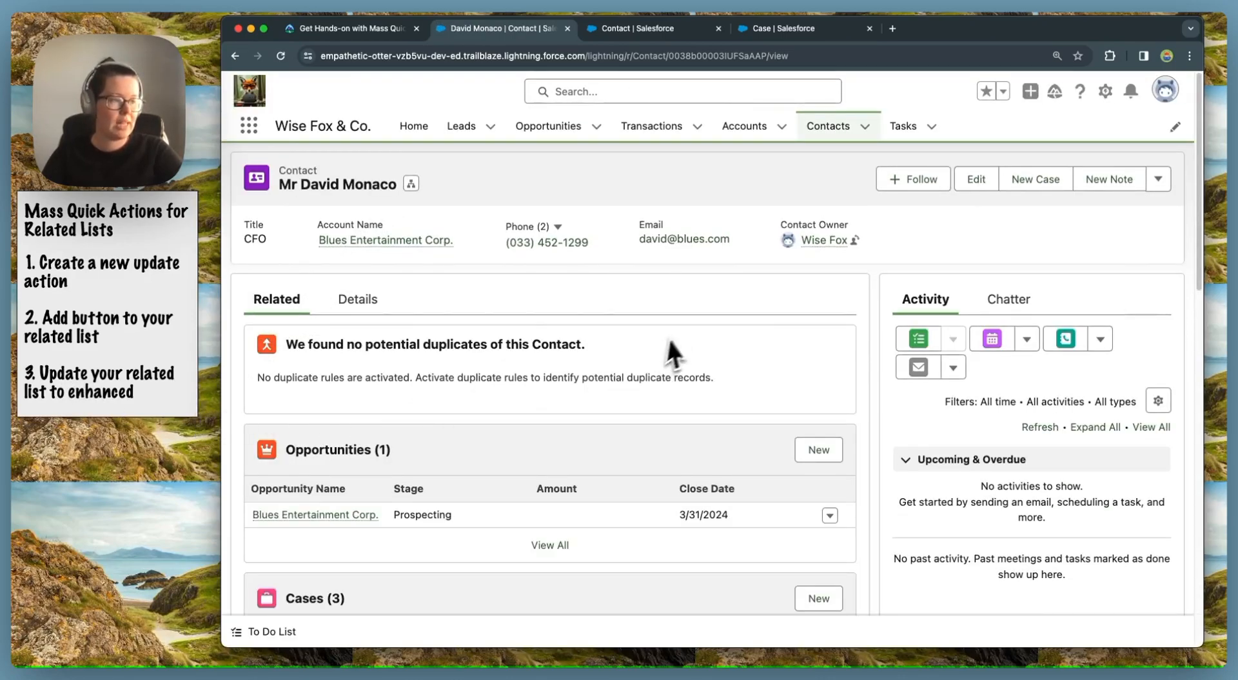
scroll(552, 450, down, 5)
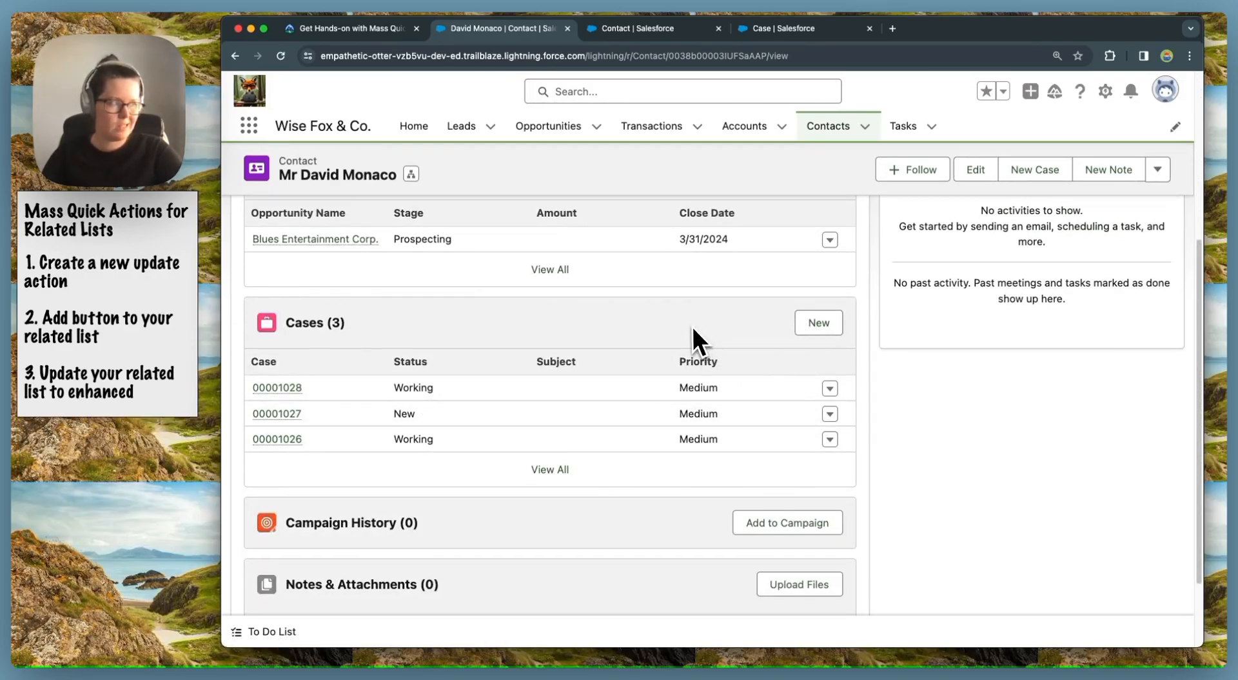
Edit the contact record page to set the Related Lists component's type to Enhanced List, and save the page
click(1105, 91)
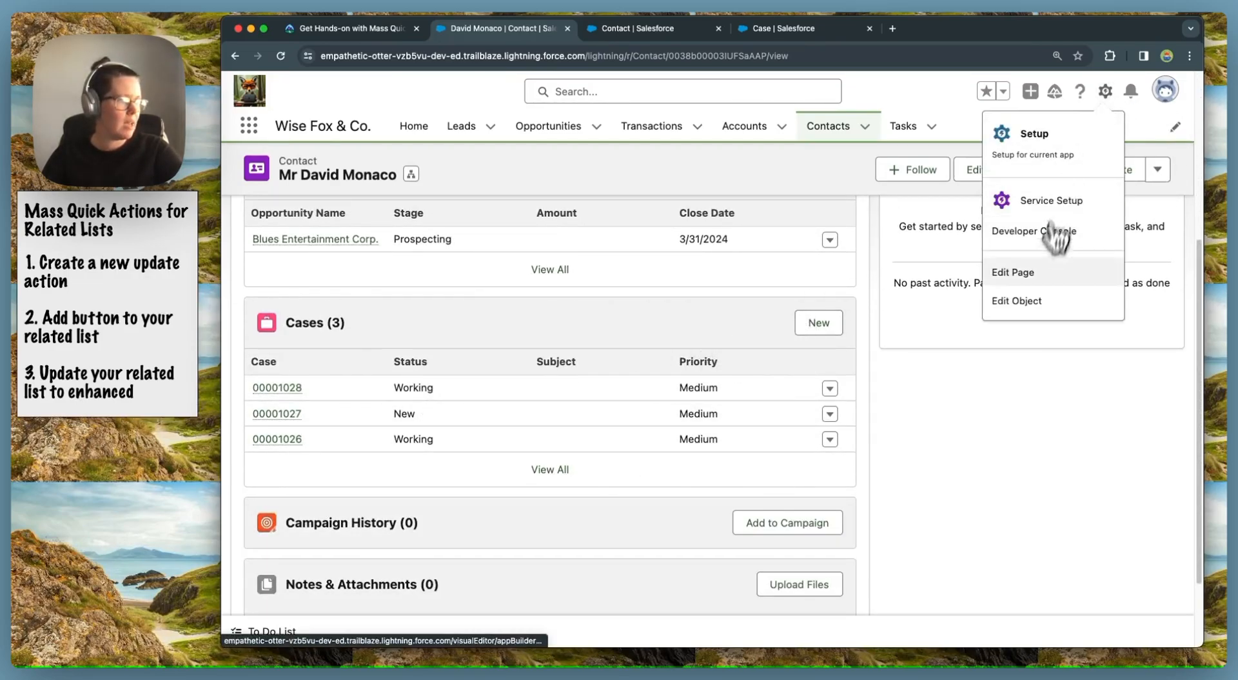
click(1027, 272)
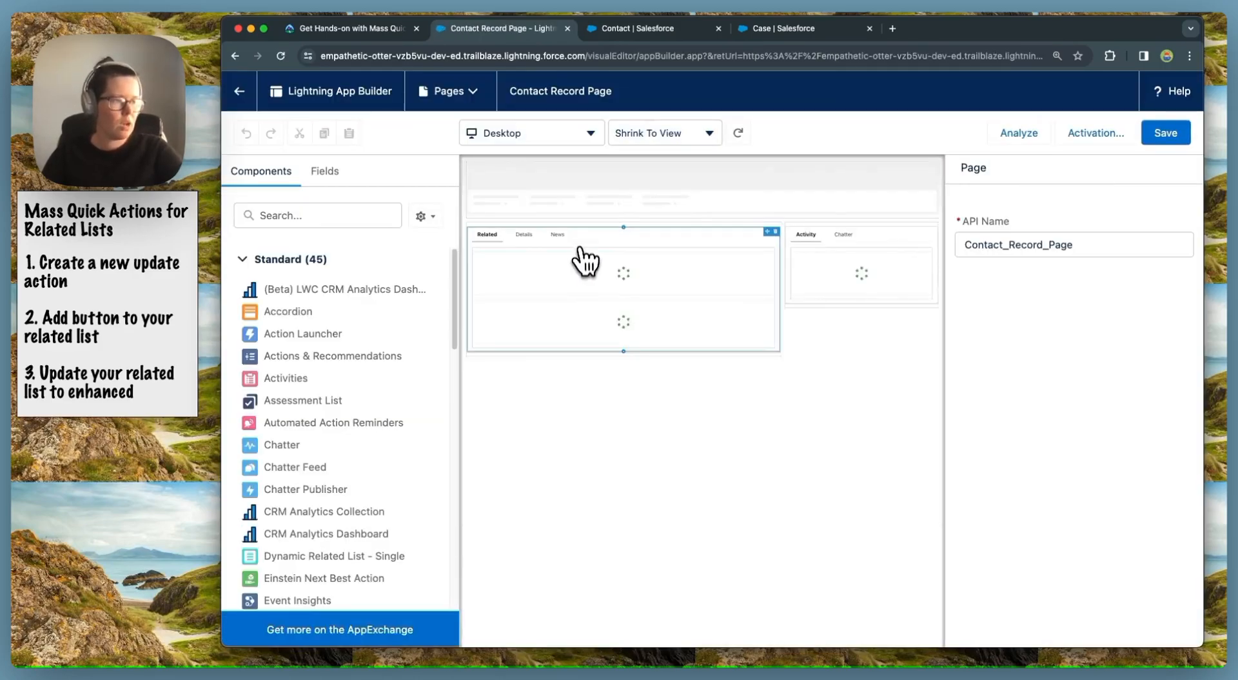
click(573, 381)
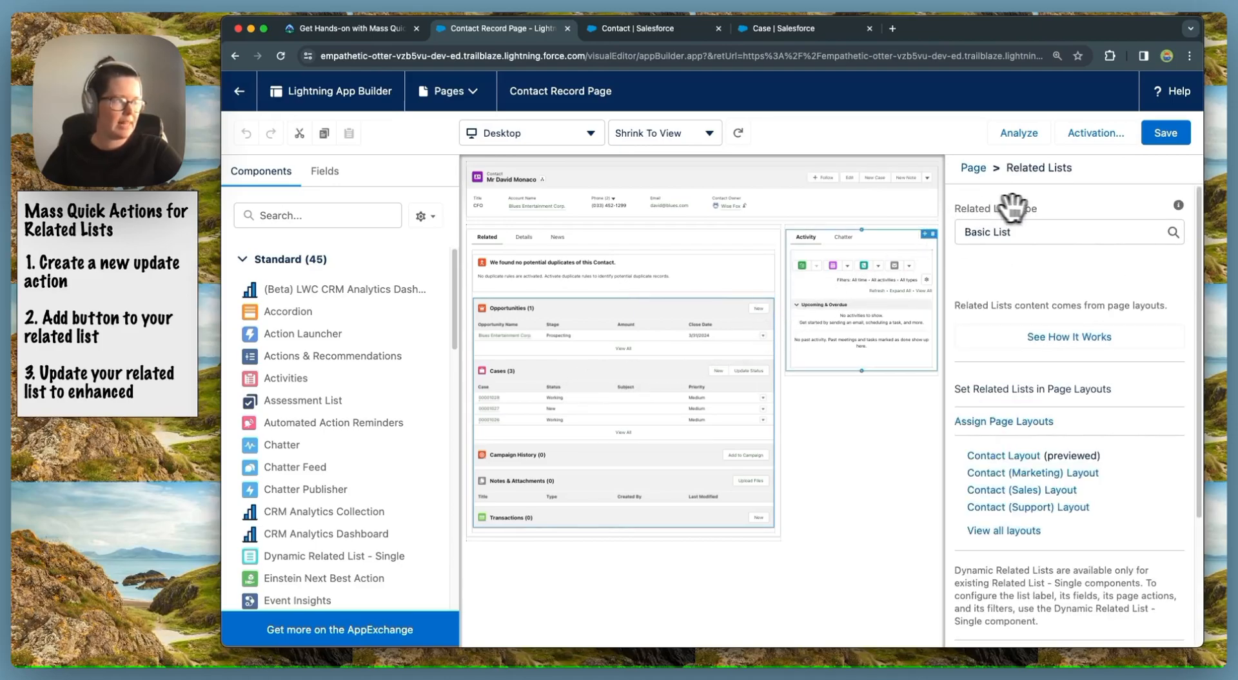
click(1044, 229)
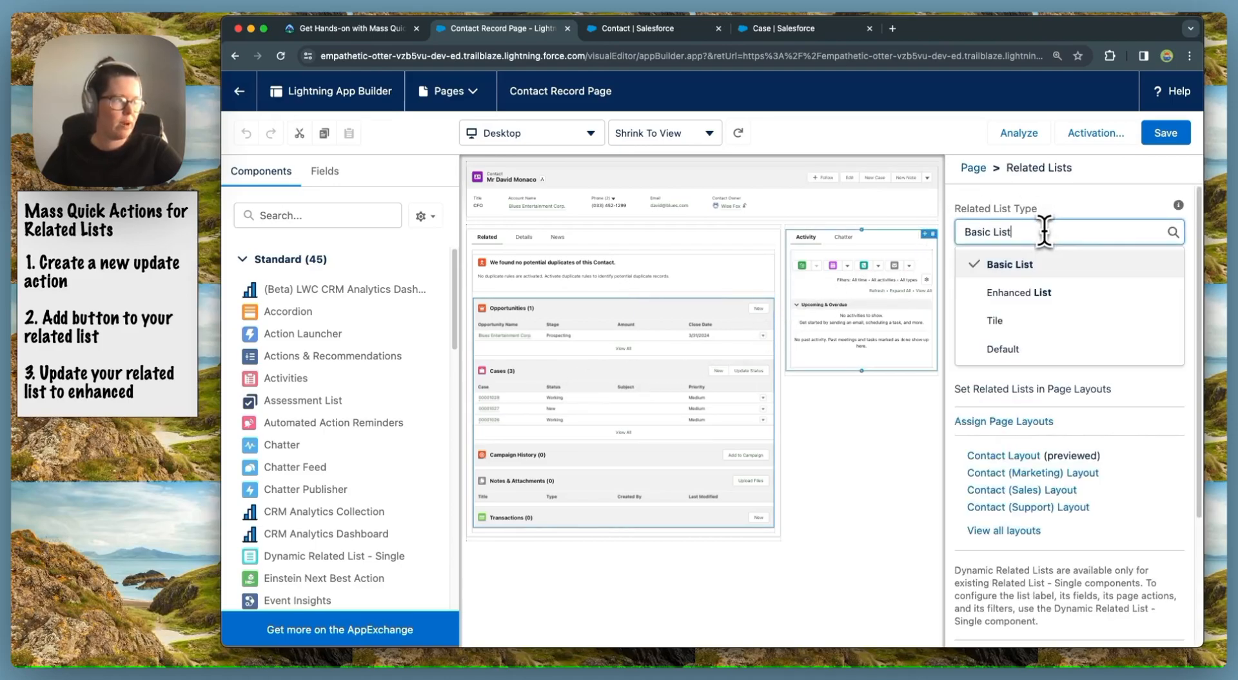
click(1018, 294)
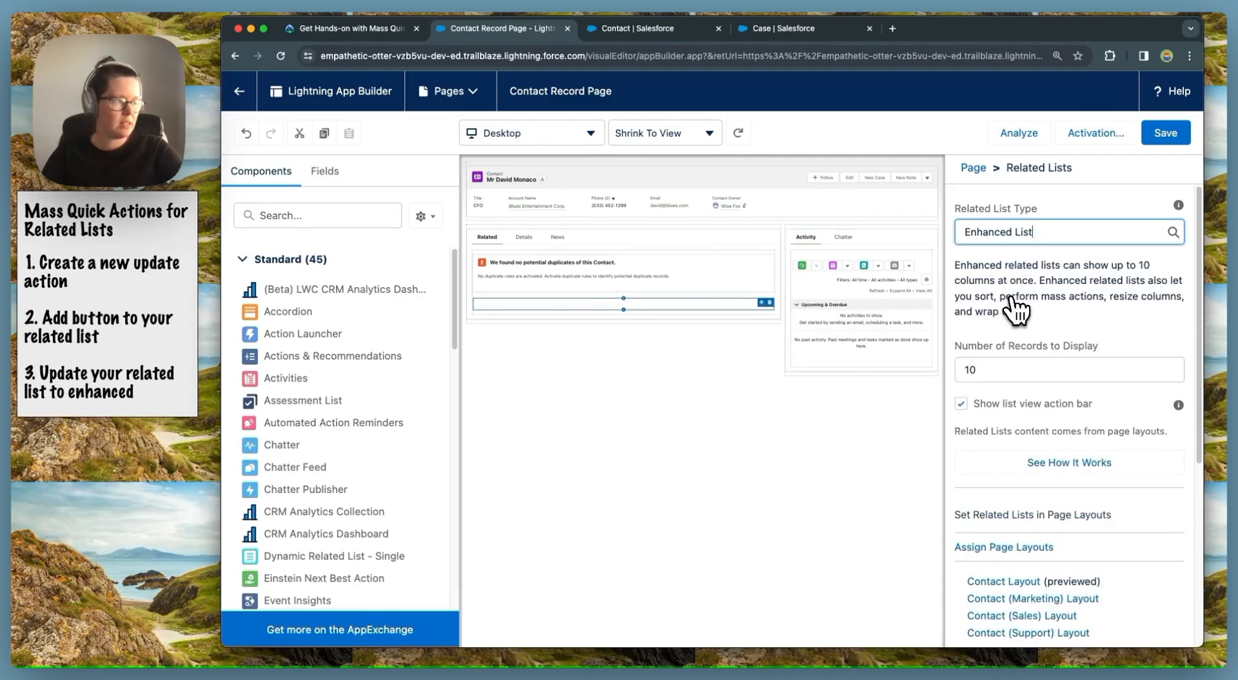
click(1167, 134)
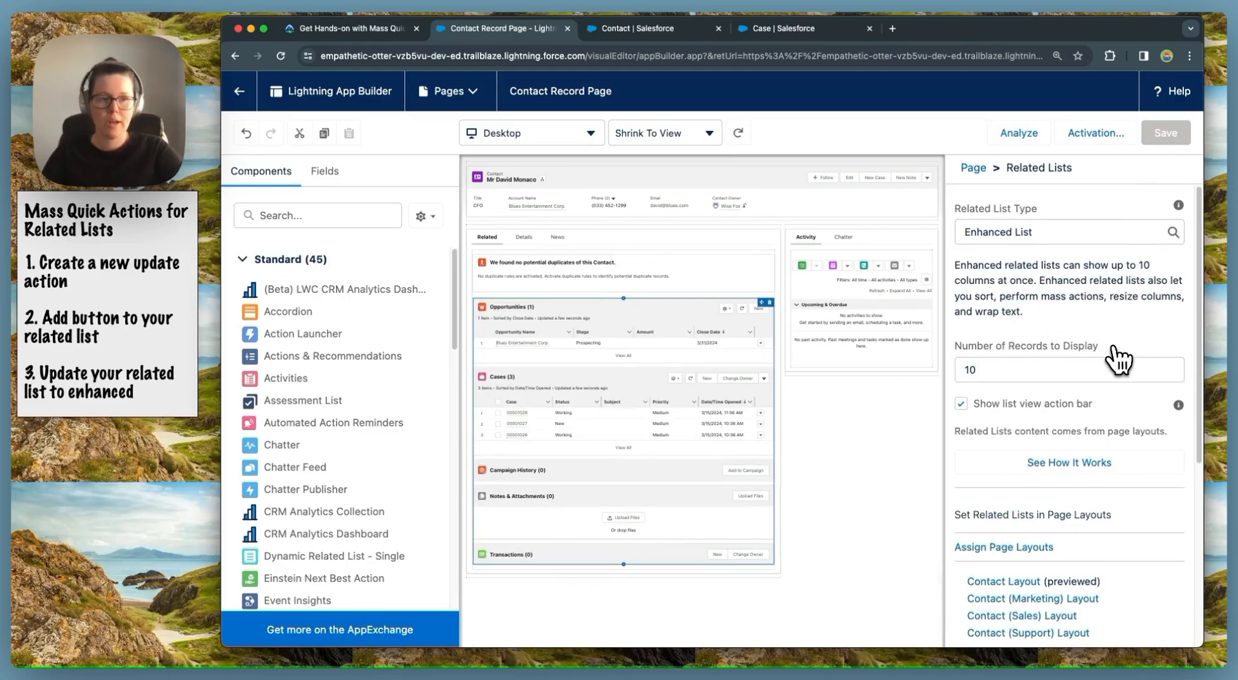
Return to the contact record and check the Cases related list's additional actions for Update Status
click(240, 92)
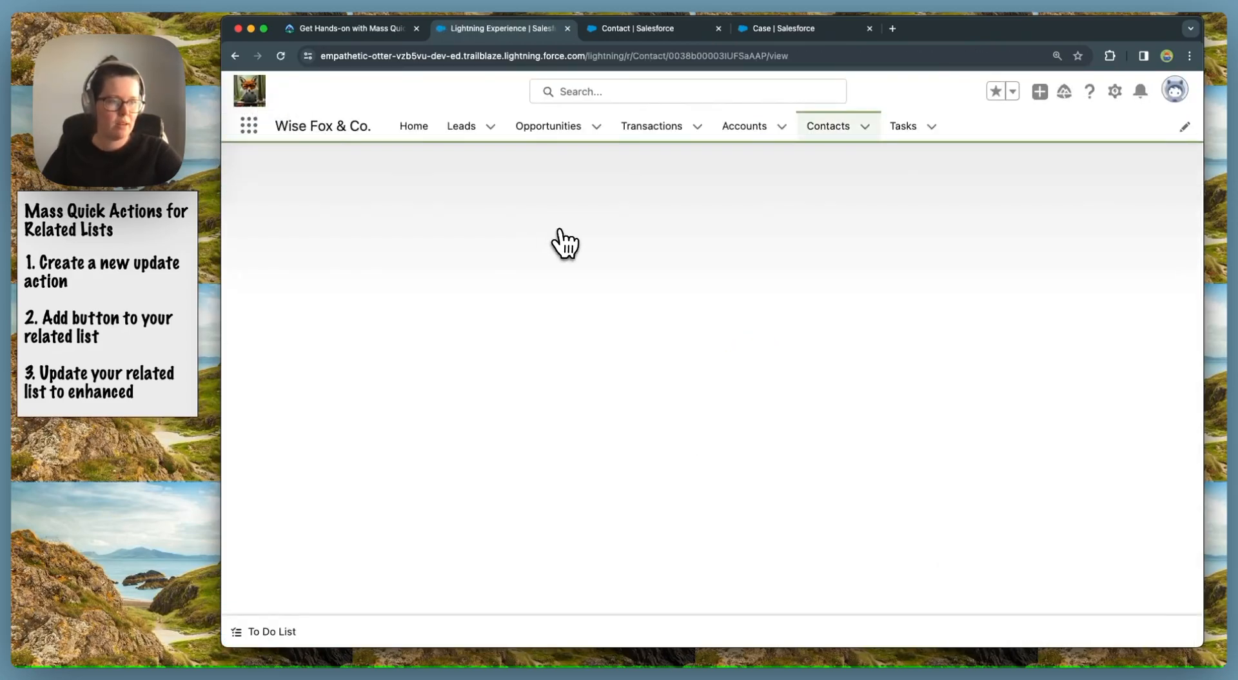
scroll(497, 354, down, 7)
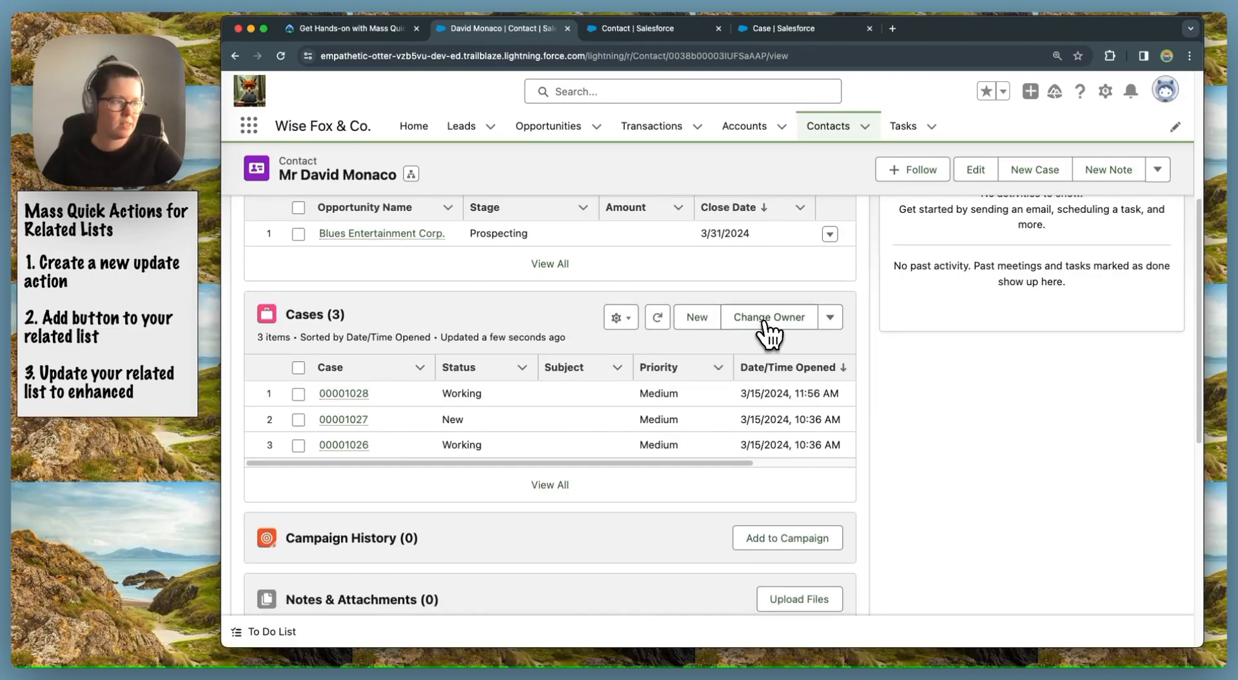
click(832, 319)
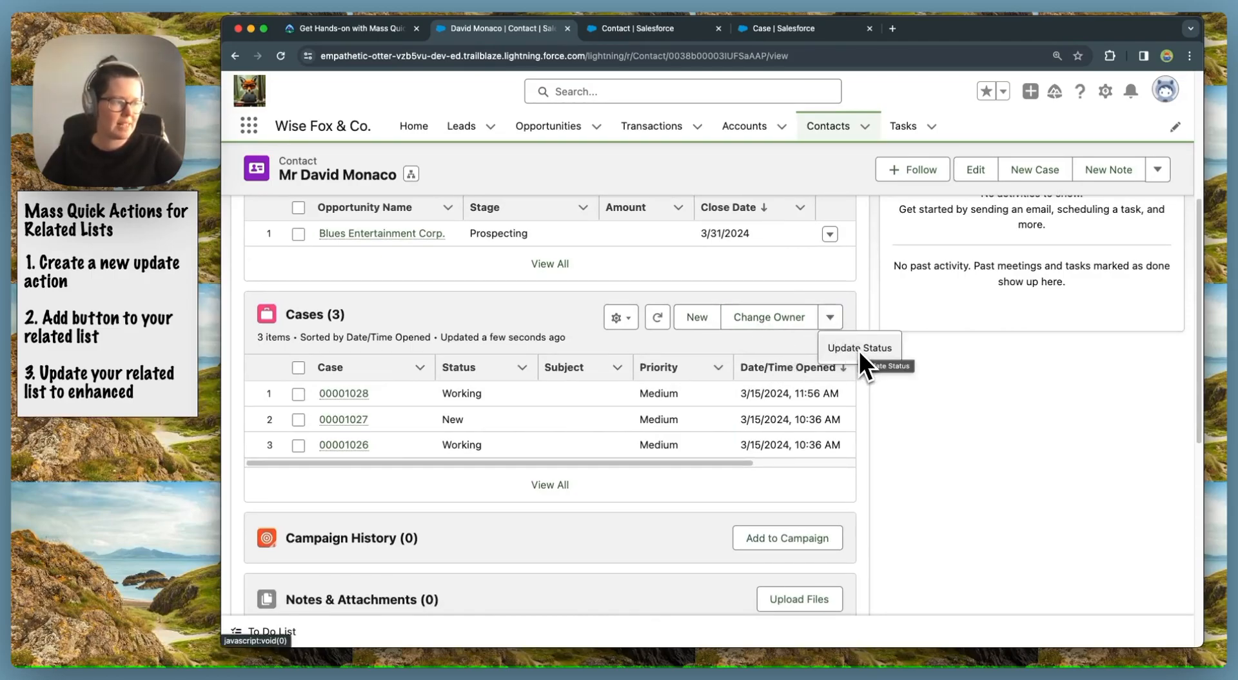
Select all cases in the related list, mass update their status to Closed, and clear the selection
click(299, 445)
click(299, 393)
click(298, 368)
click(298, 367)
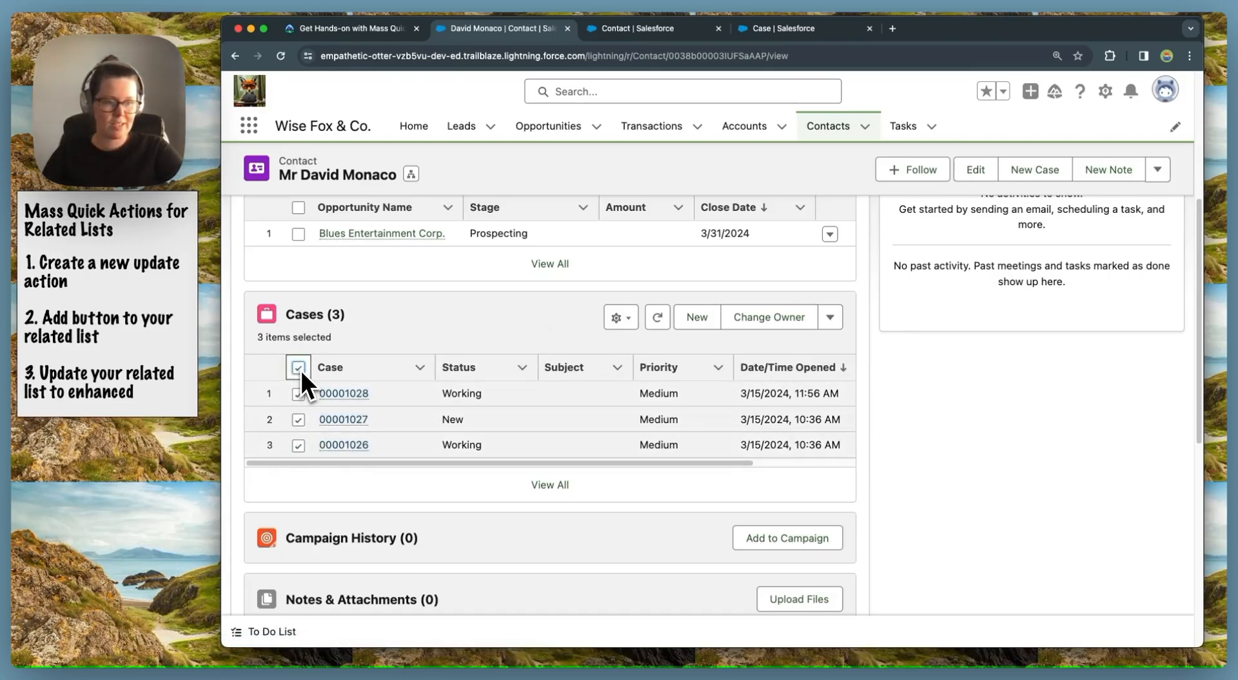
click(830, 316)
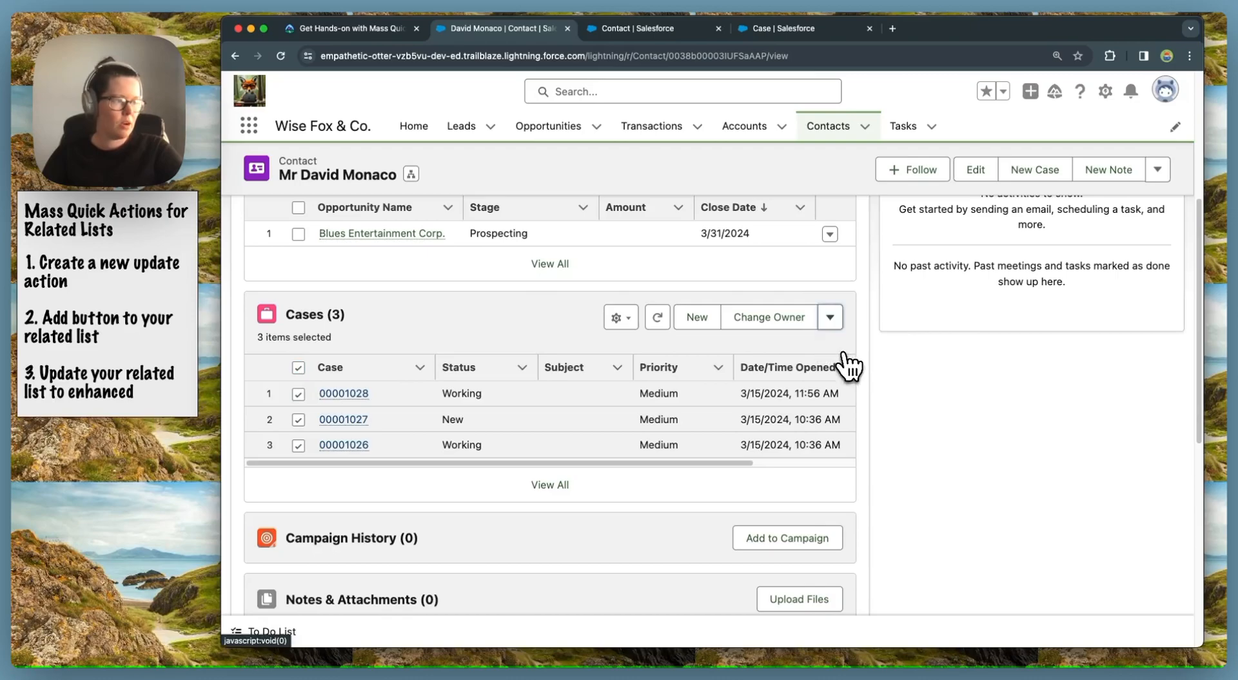
click(841, 350)
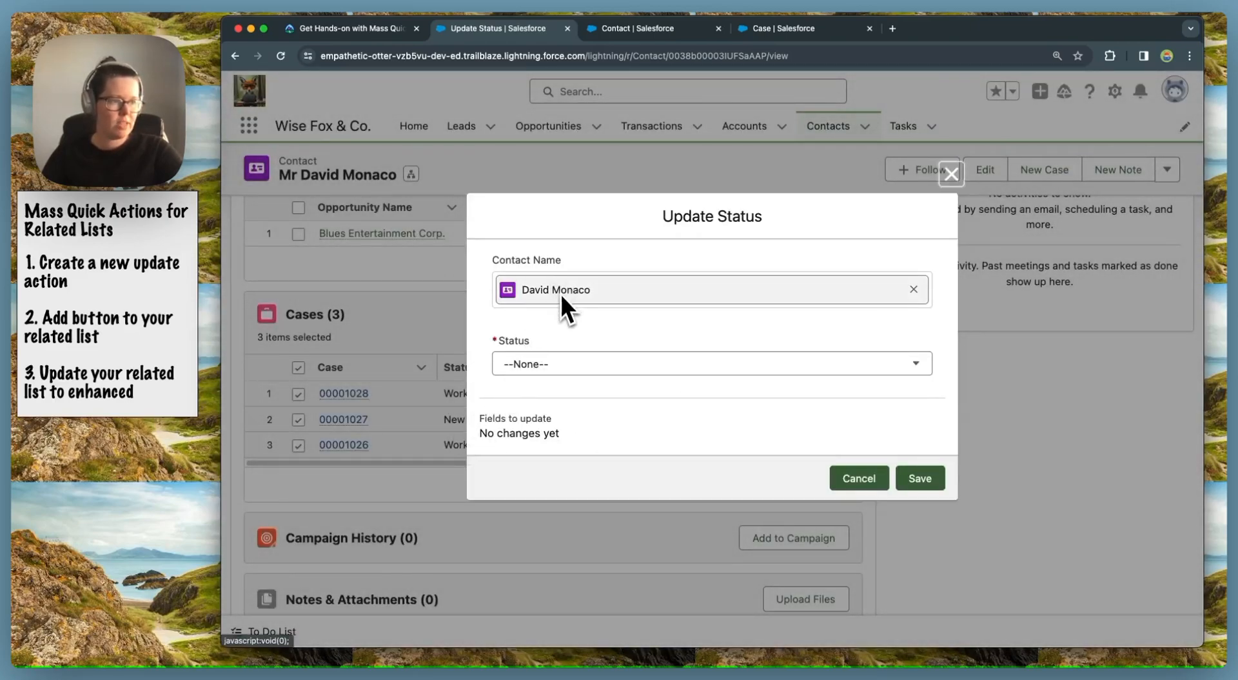
click(553, 368)
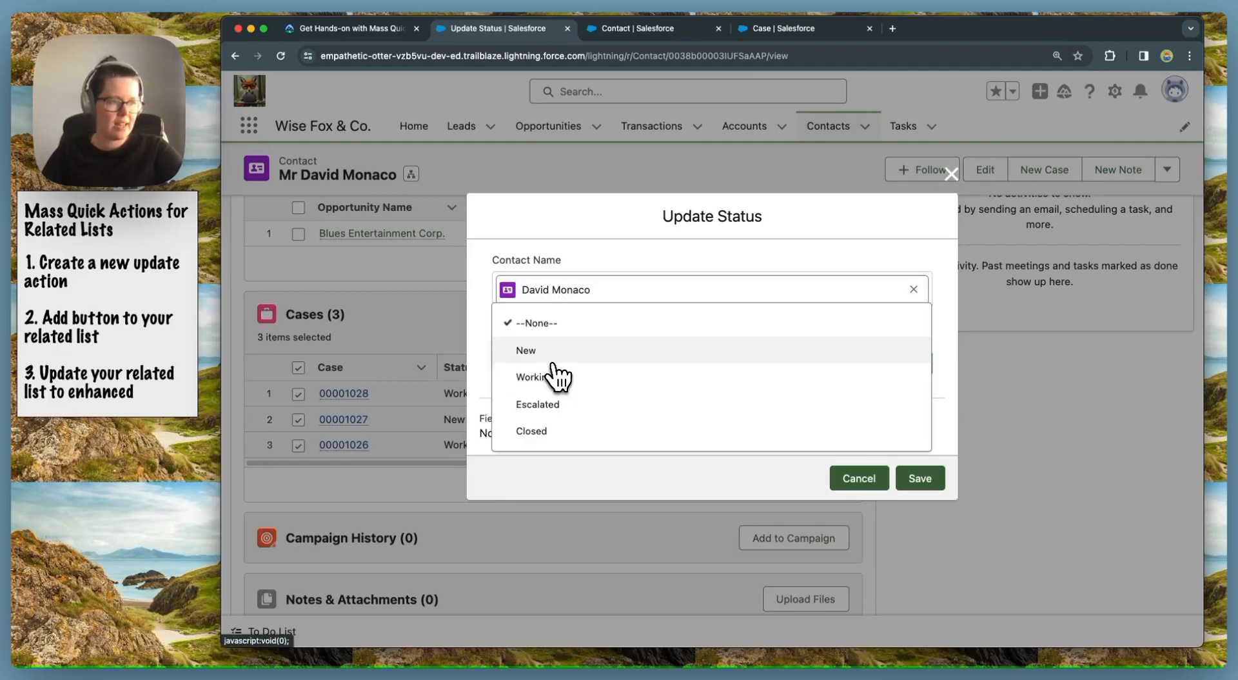
click(545, 432)
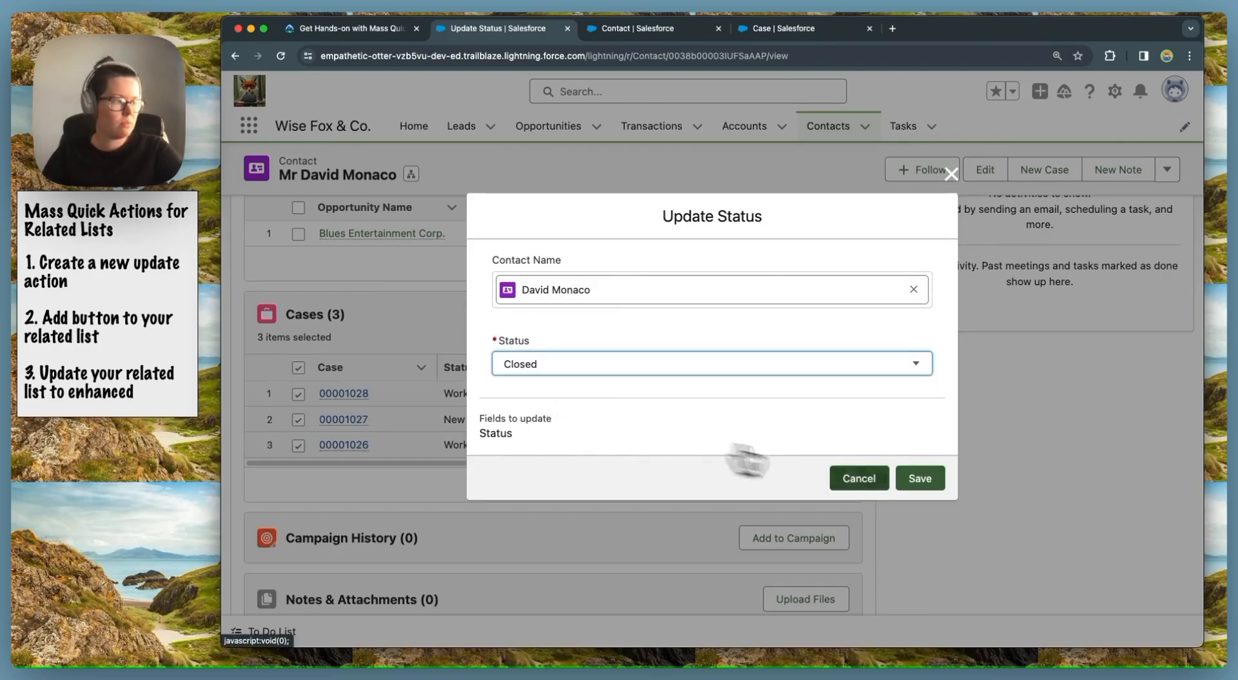
click(921, 478)
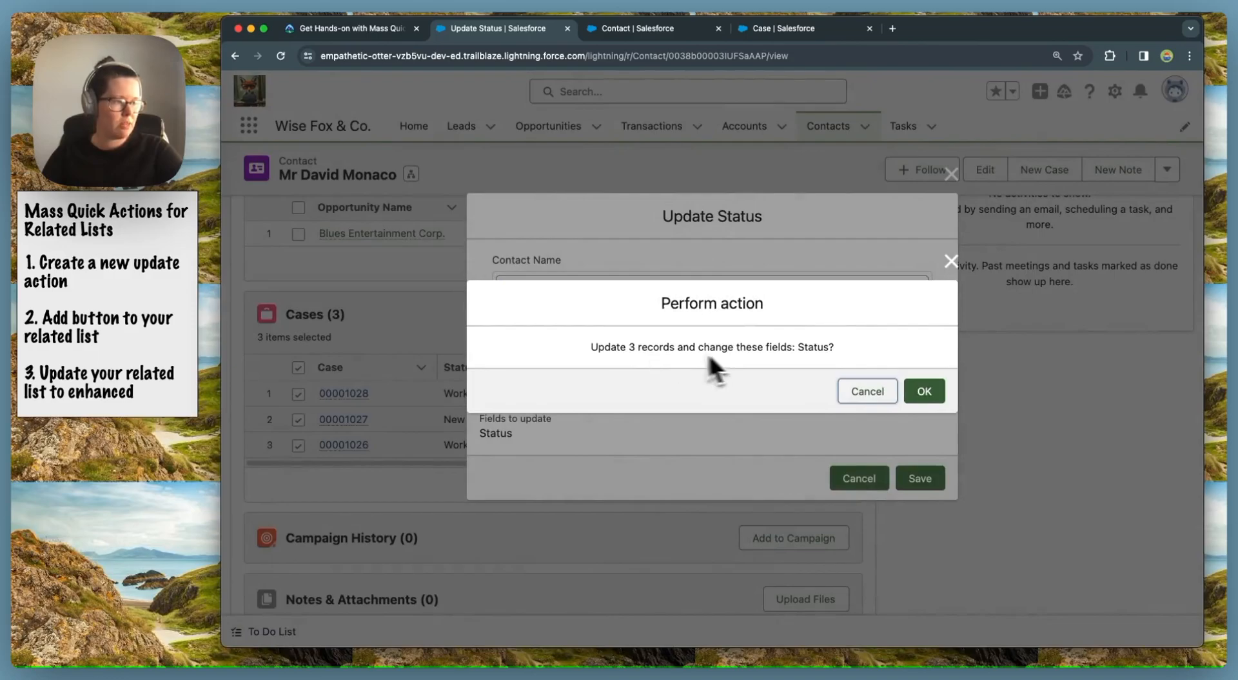
click(925, 392)
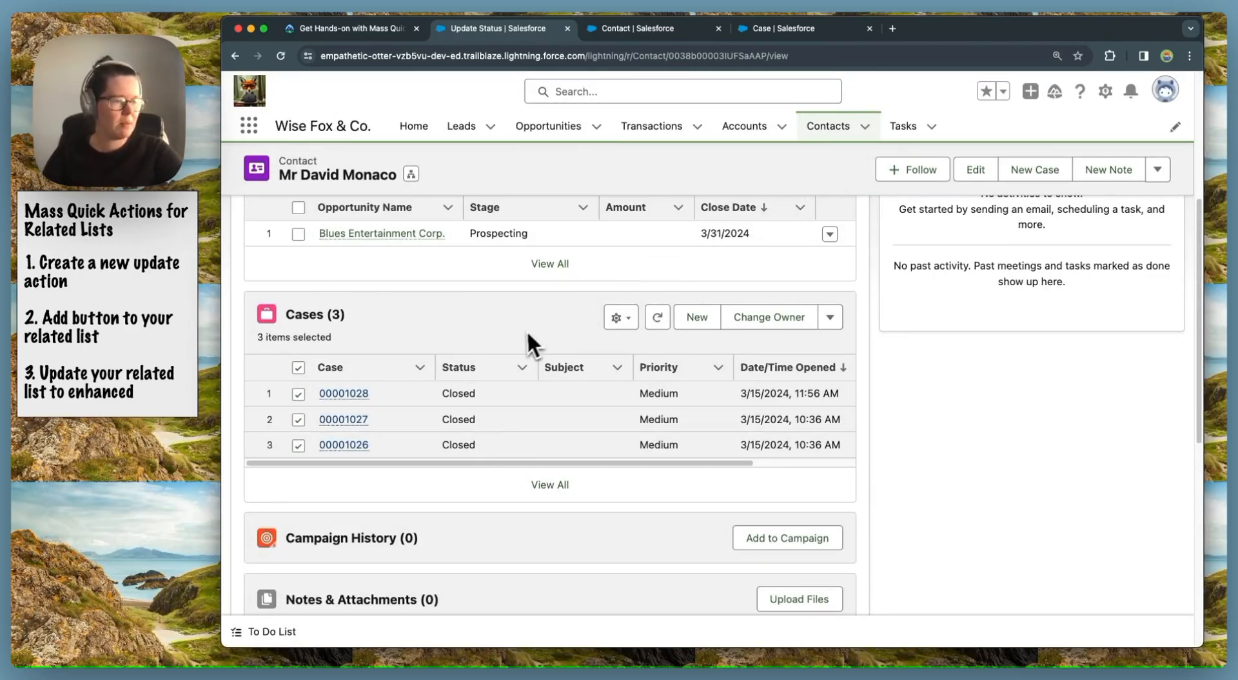
click(299, 368)
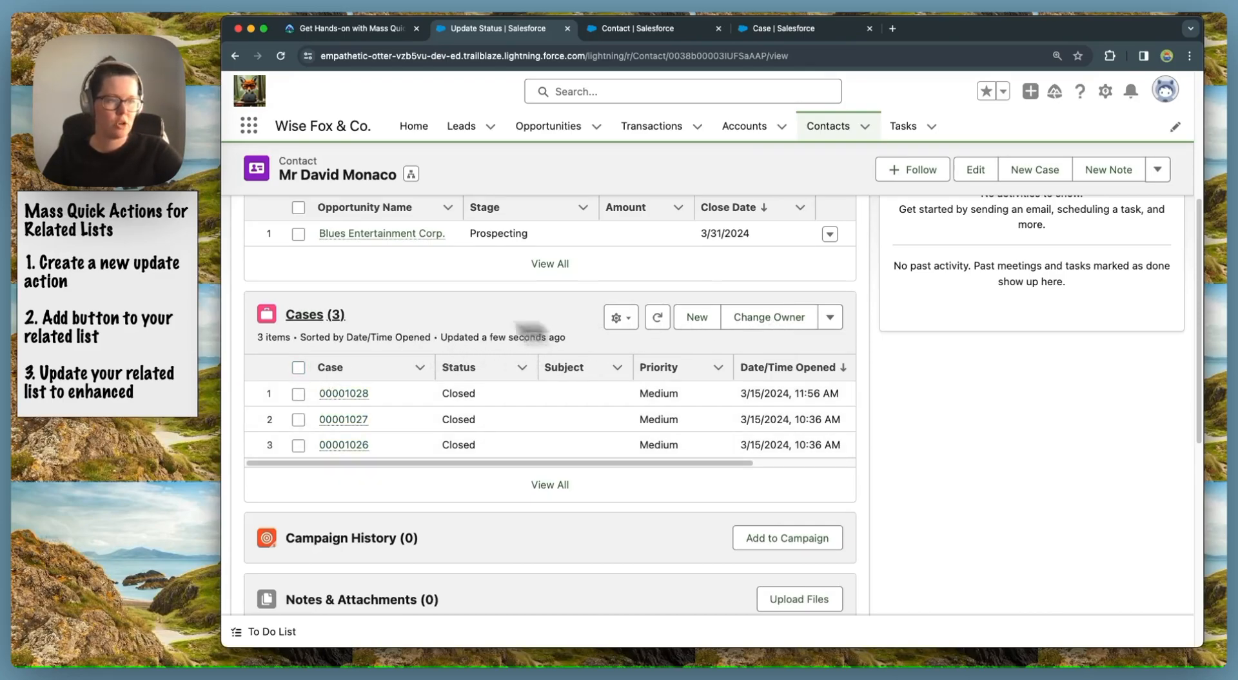
Try a mass owner change on all cases in the full Cases list, cancel it, and return to the contact record
click(315, 315)
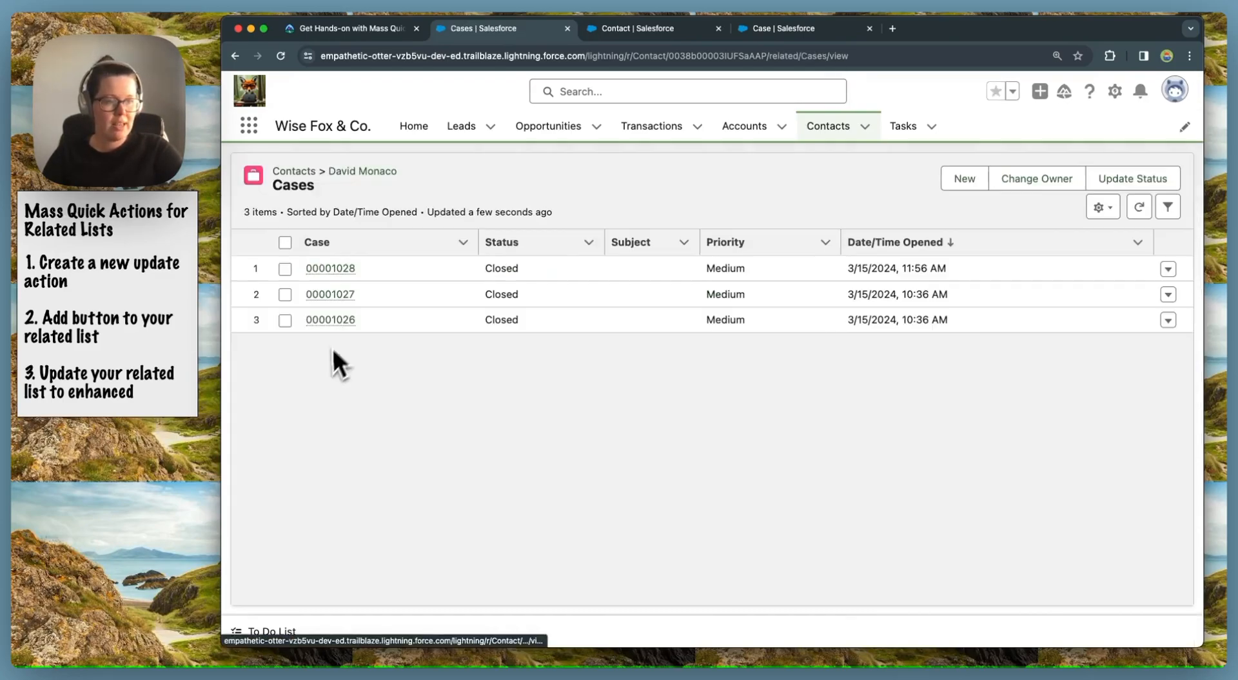
click(285, 243)
click(1061, 181)
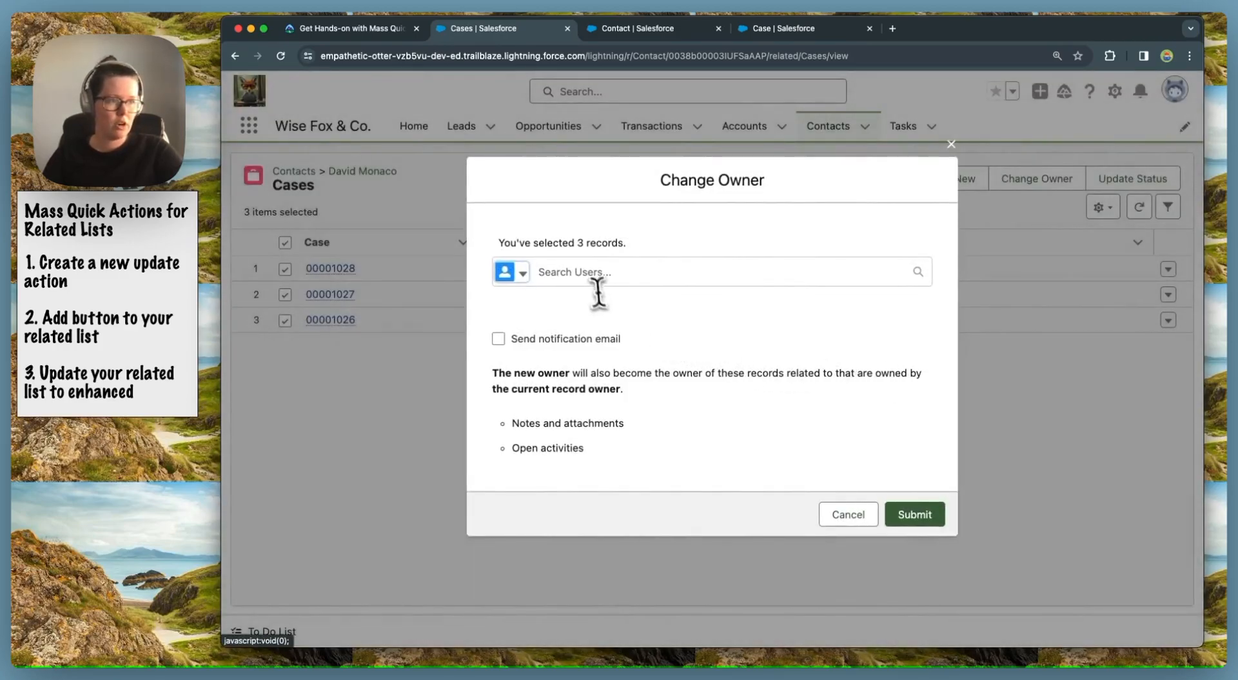
click(594, 272)
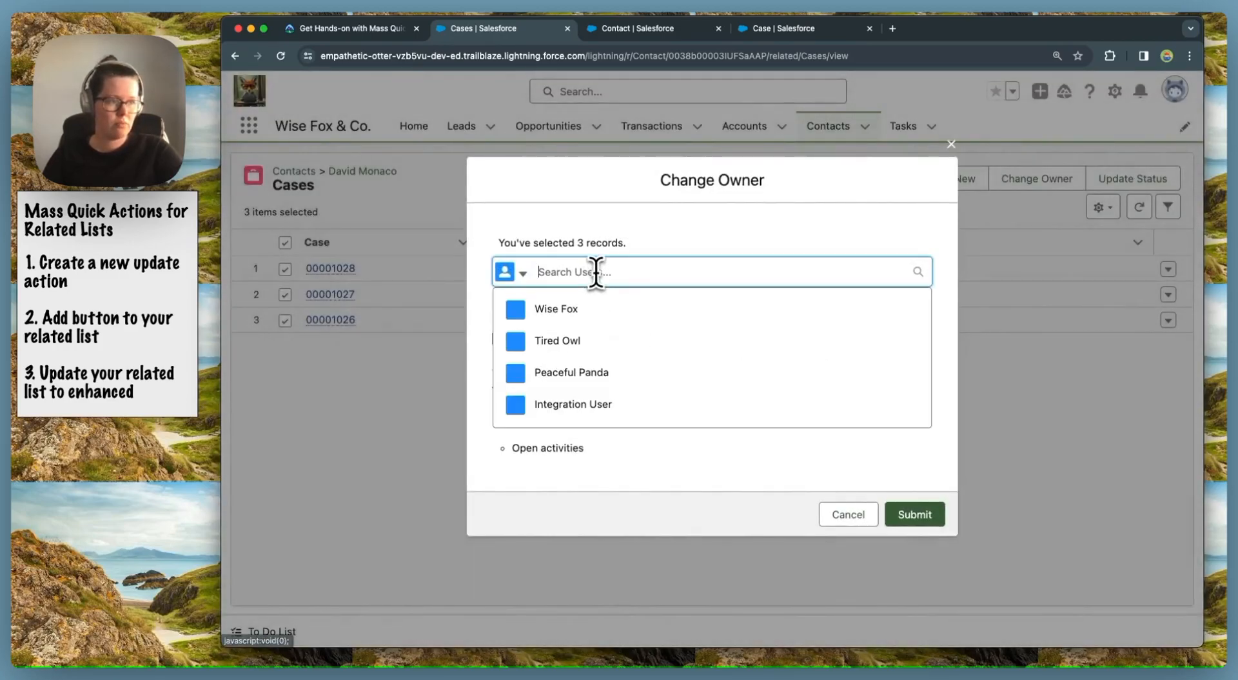
click(577, 373)
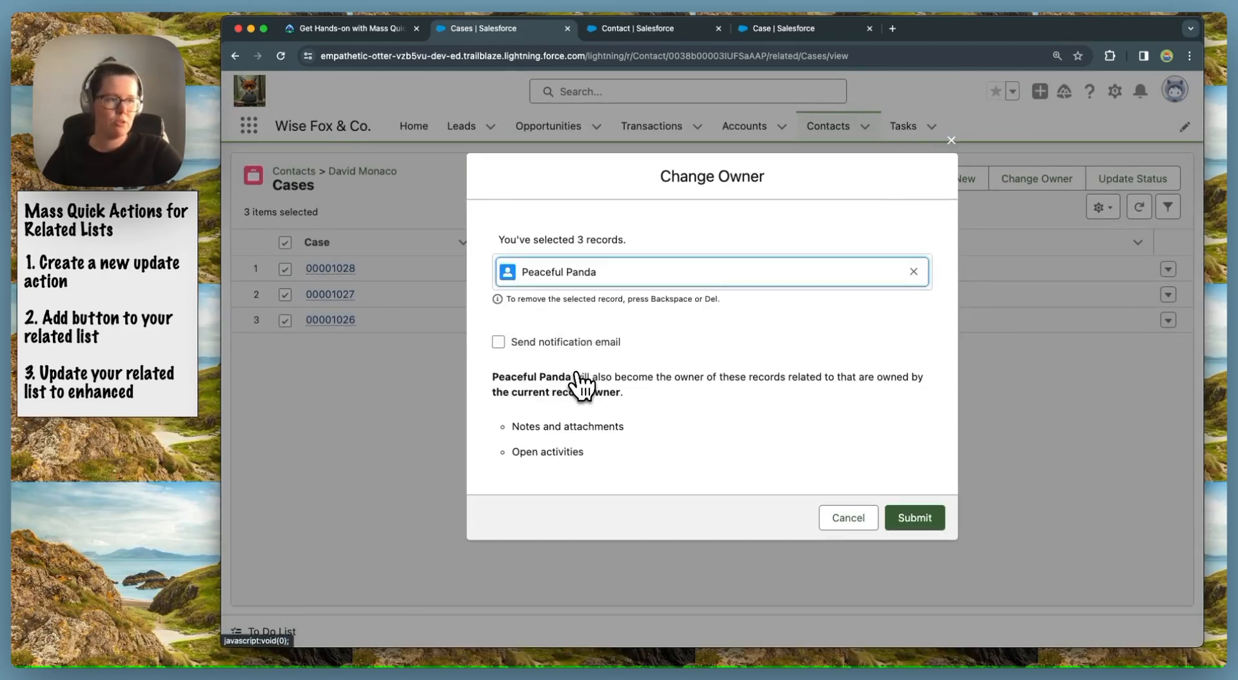
click(846, 517)
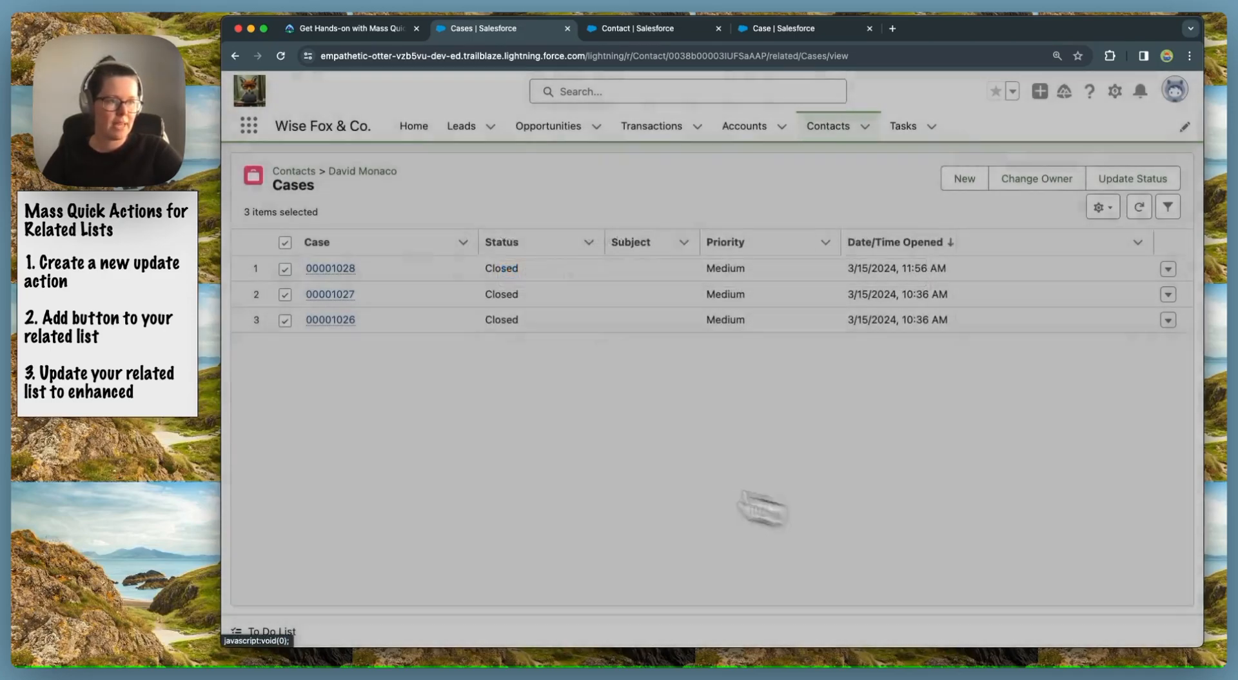
key(super+Left)
mouse_move(359, 401)
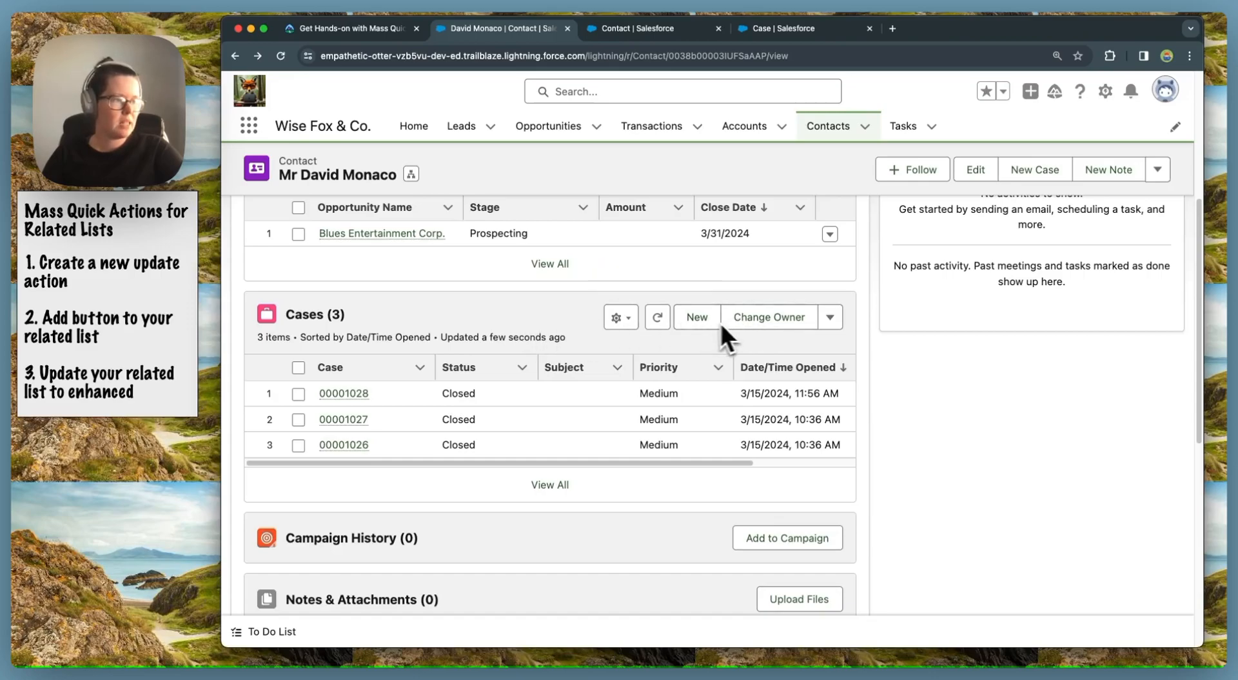
Remove the Change Owner button from the Cases related list on the Contact Layout and save the layout
click(650, 31)
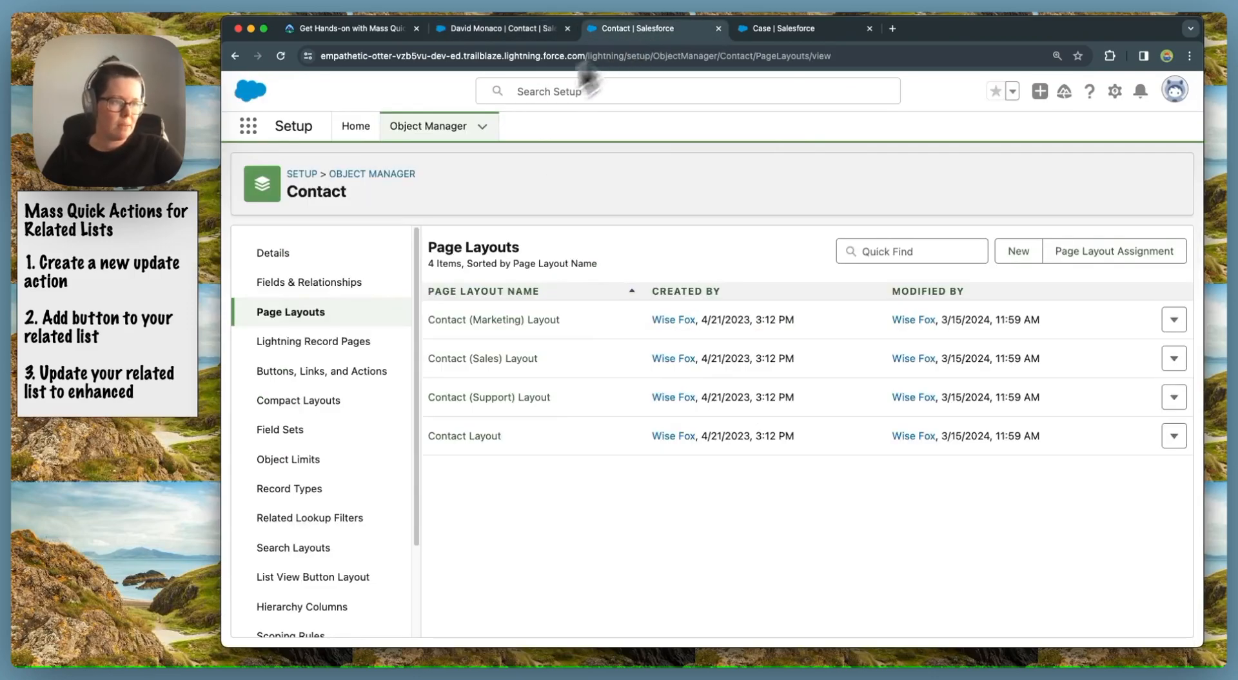
click(467, 437)
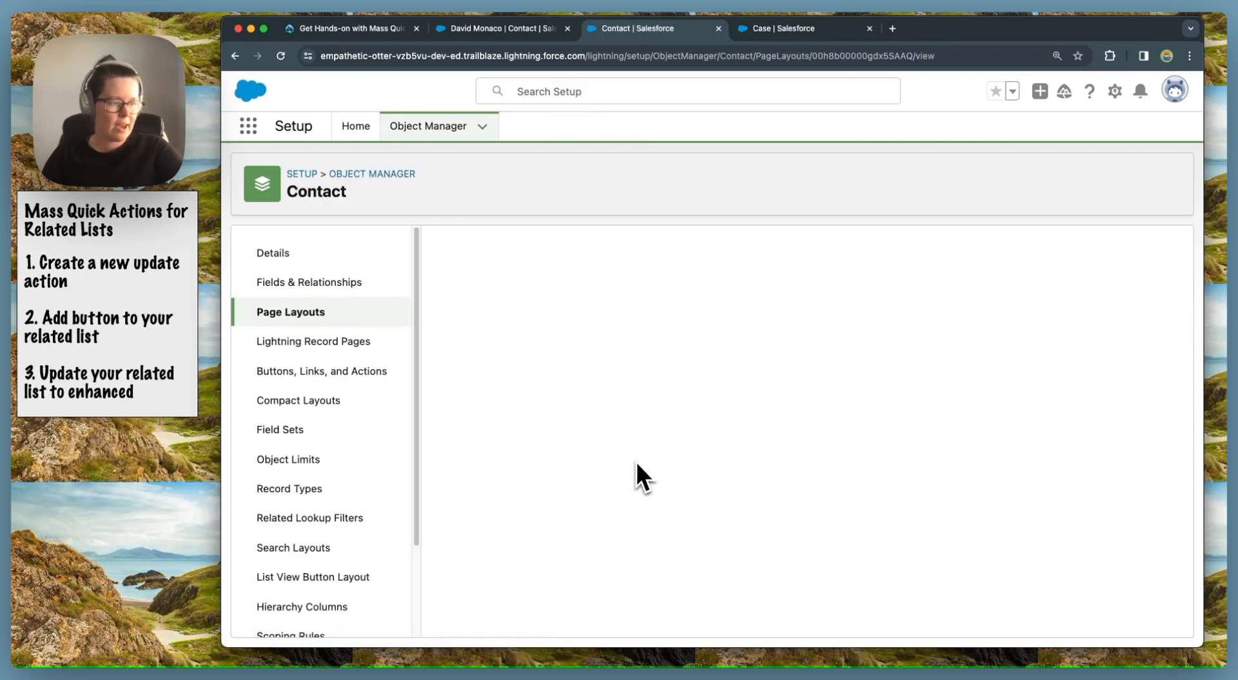
scroll(578, 447, down, 5)
scroll(574, 459, down, 10)
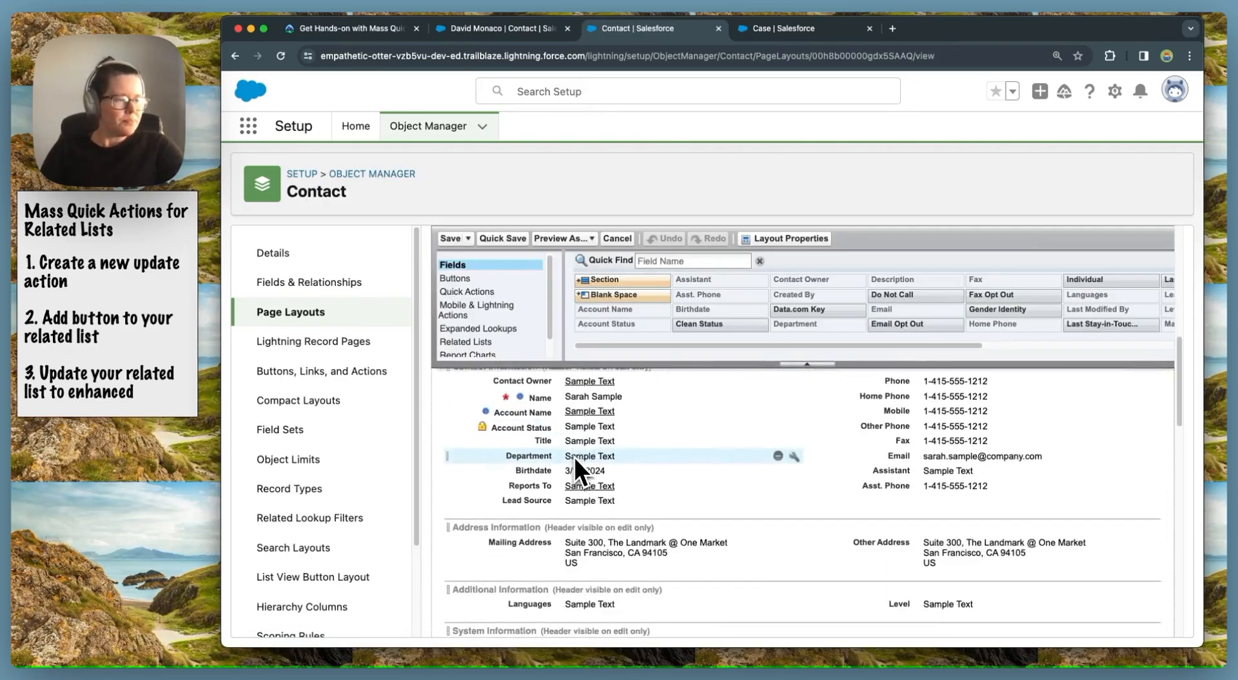
scroll(572, 458, down, 4)
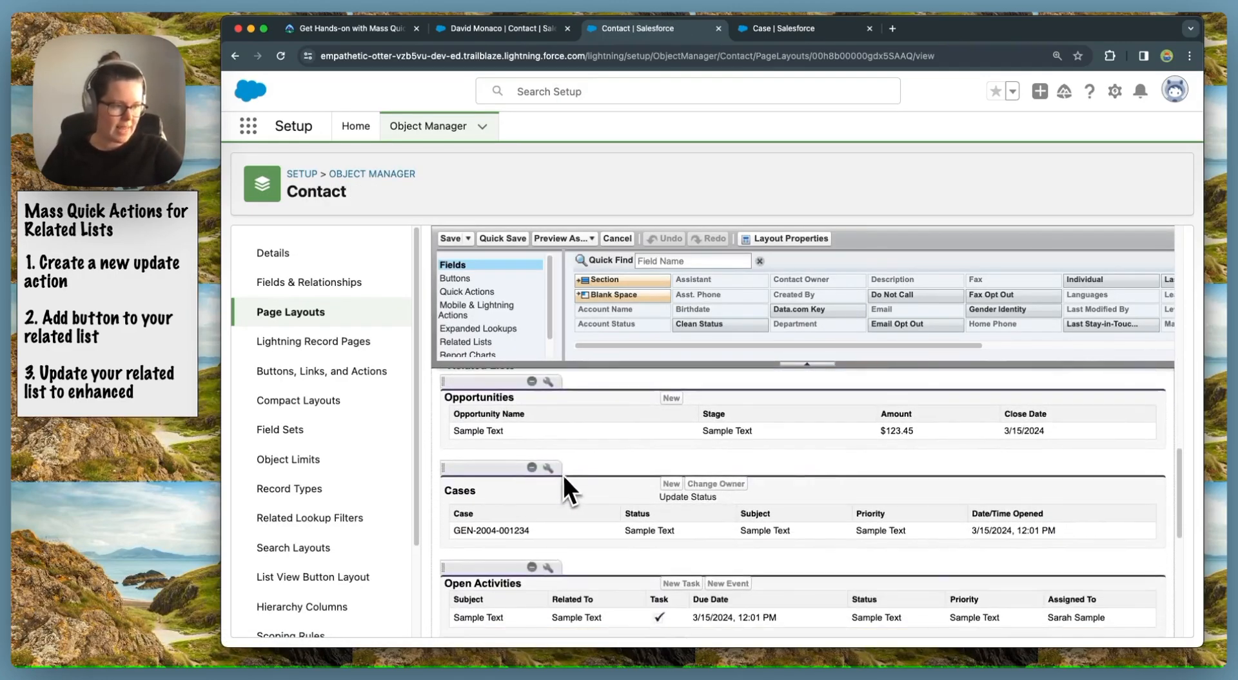
click(548, 468)
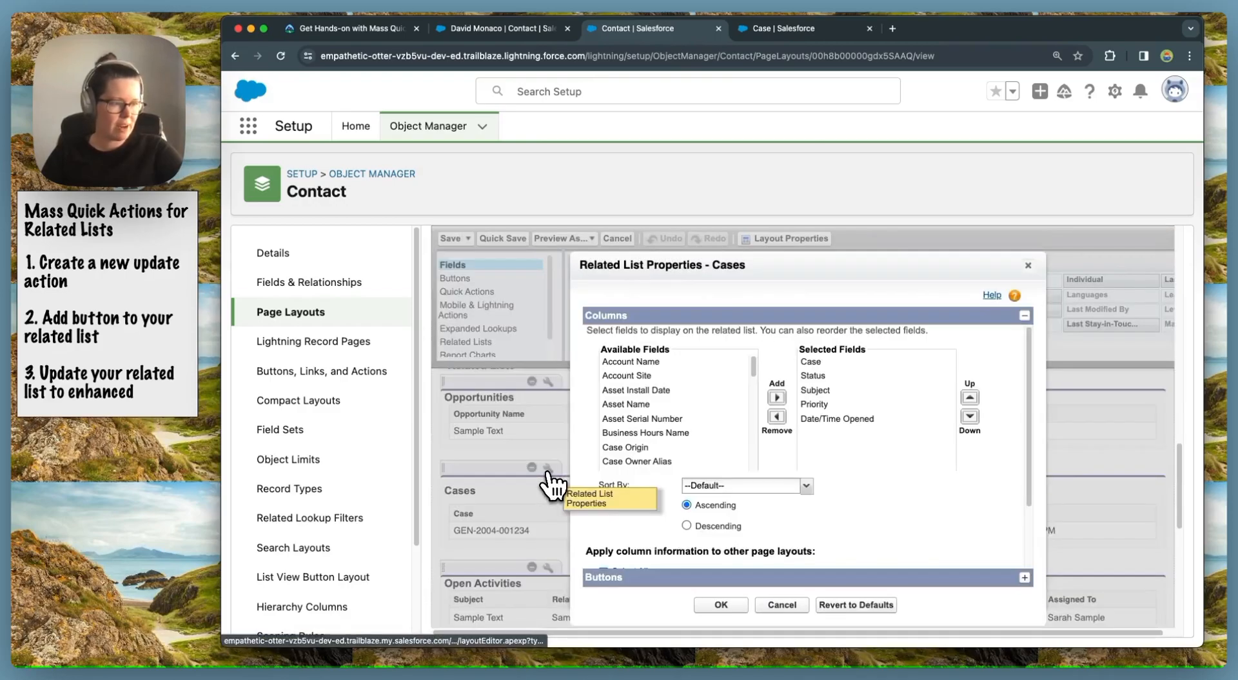
click(594, 577)
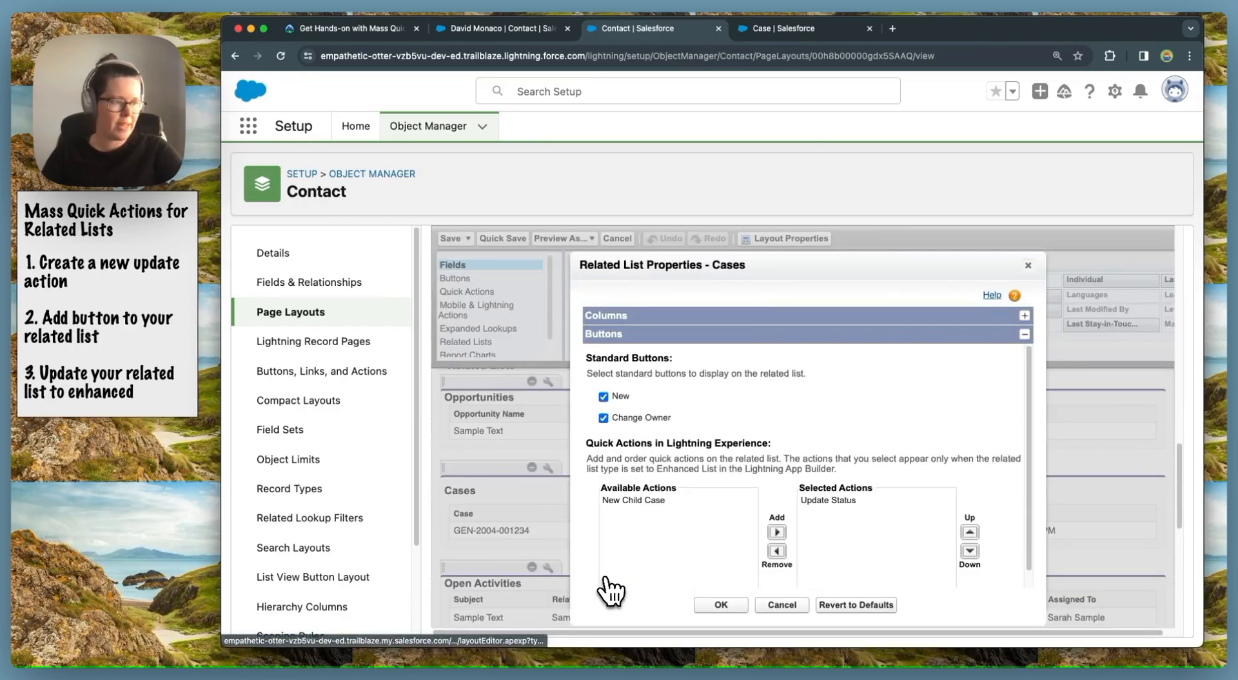
click(622, 420)
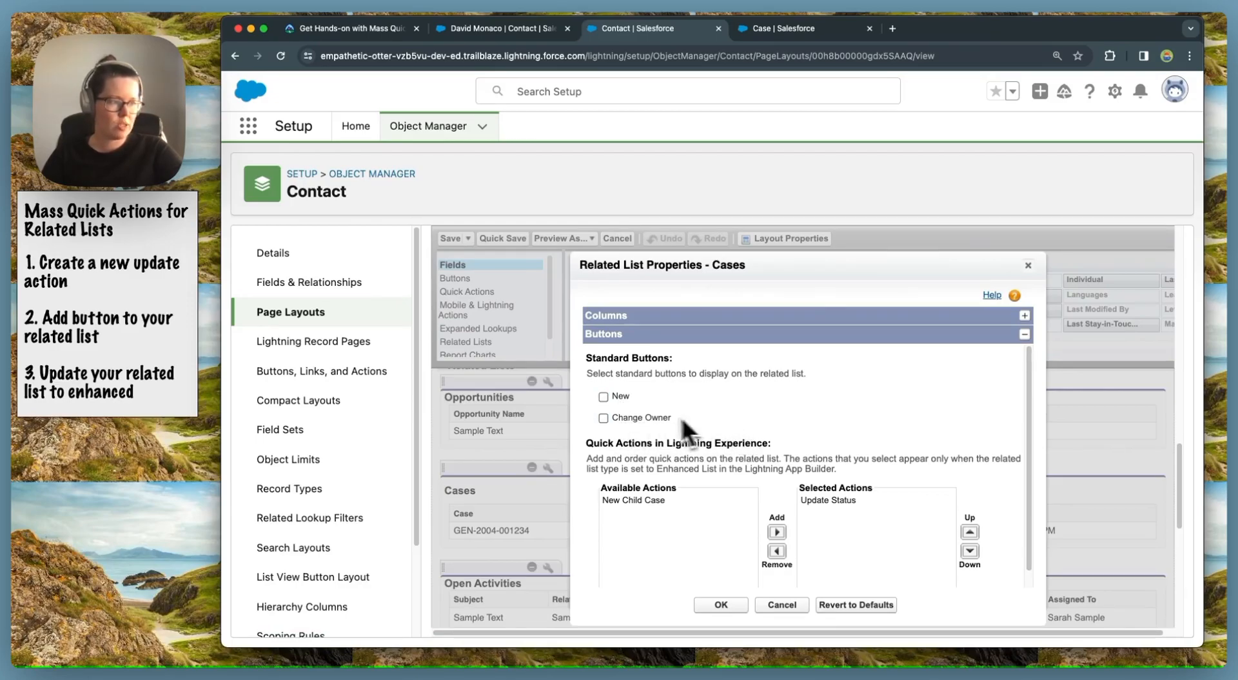
scroll(762, 413, down, 1)
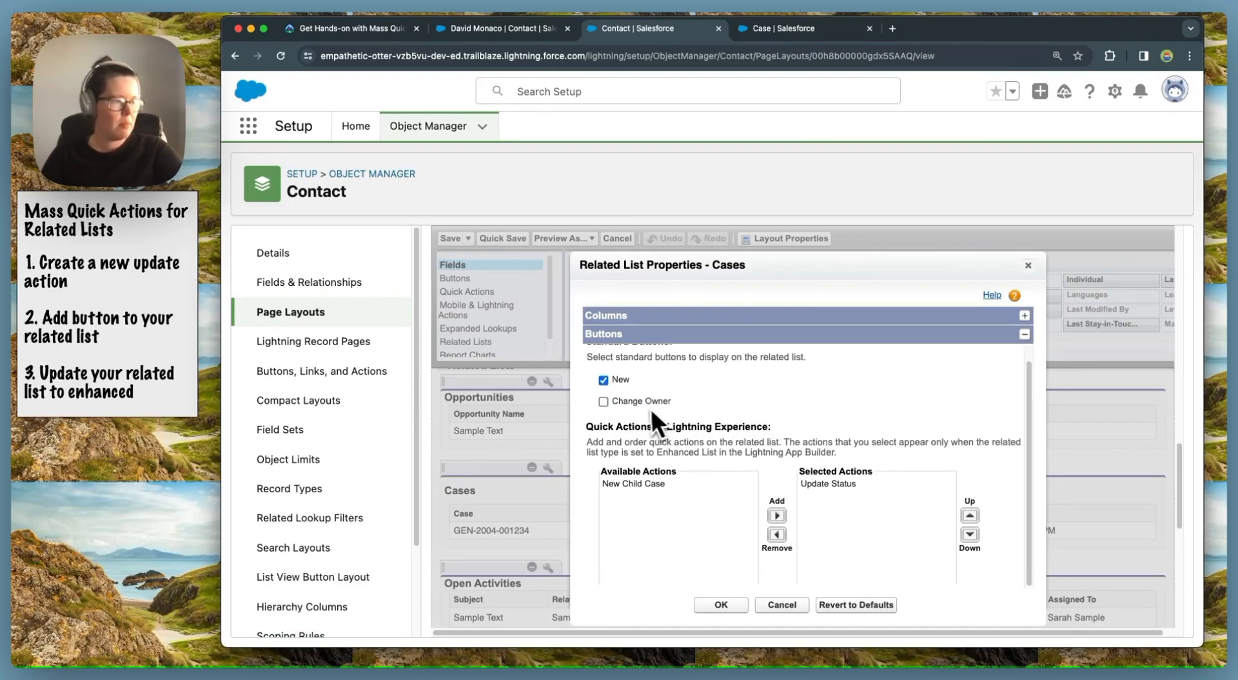
click(721, 605)
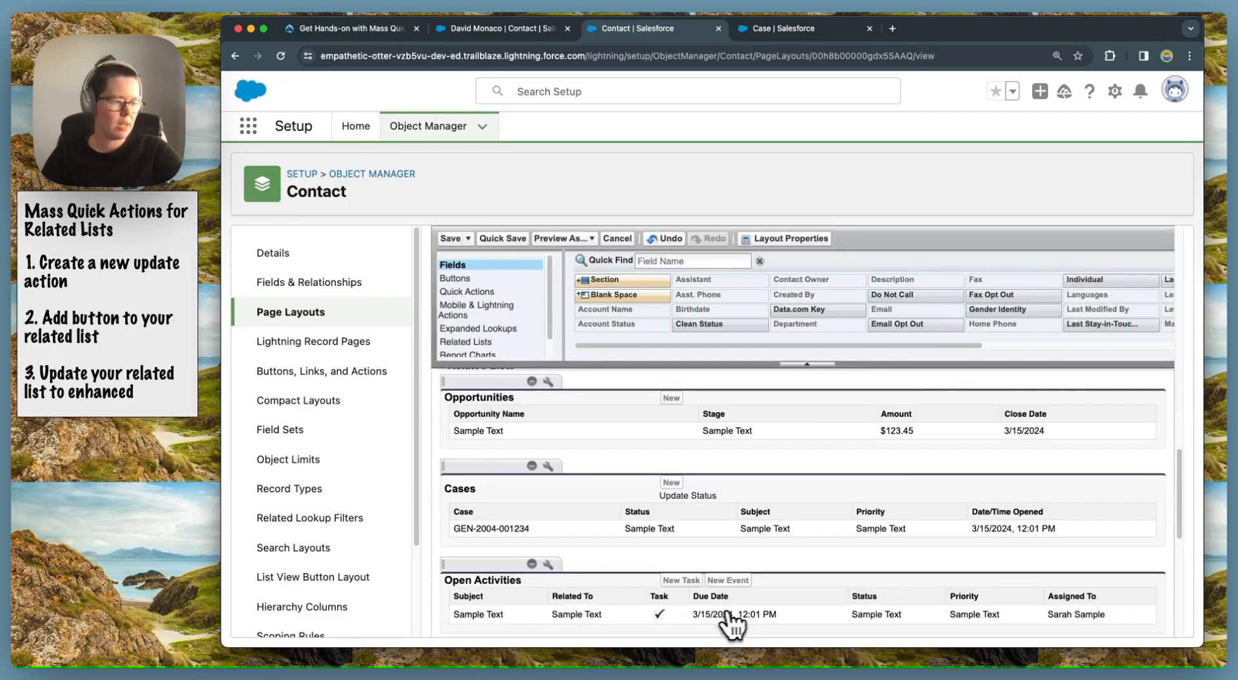
click(493, 238)
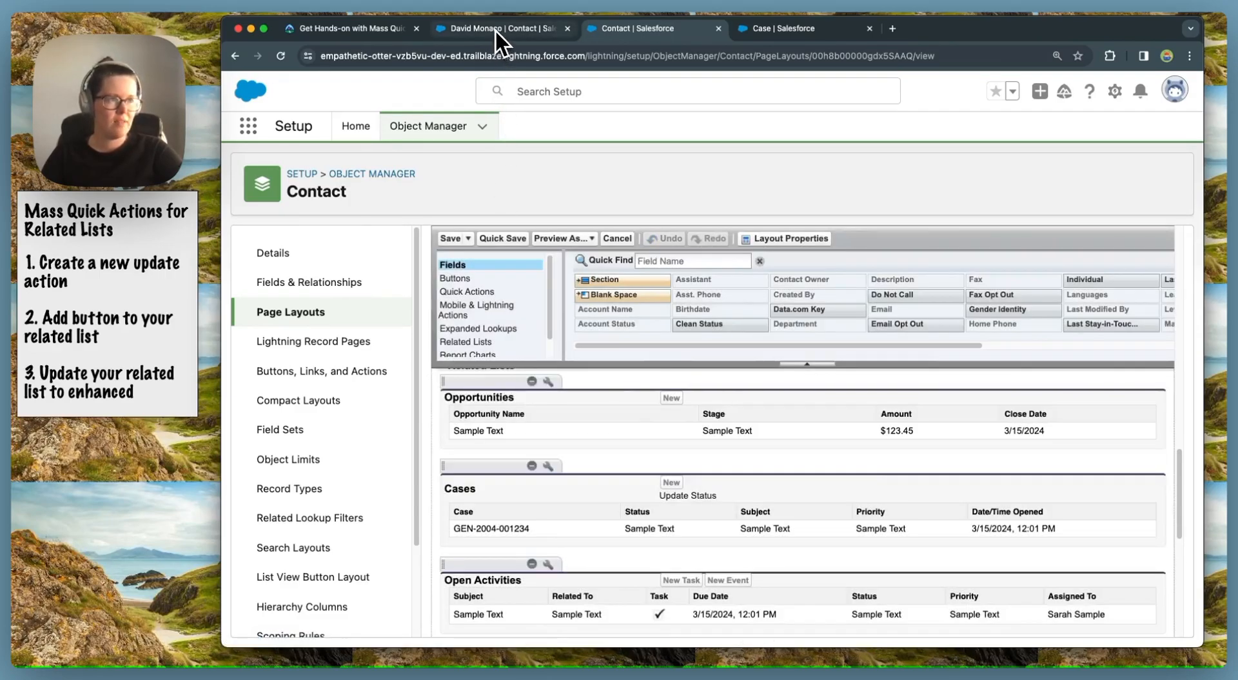
Switch back to the contact record, reload it, and check the buttons on the Cases related list
click(494, 29)
click(281, 56)
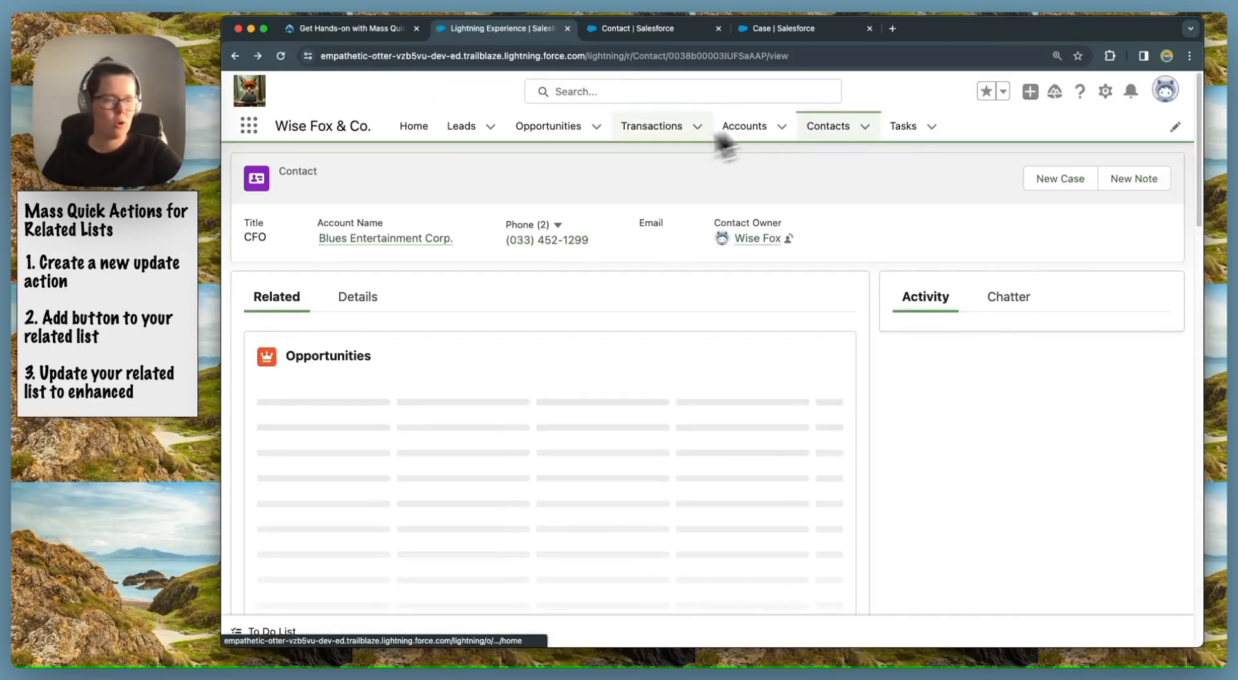
scroll(520, 357, down, 5)
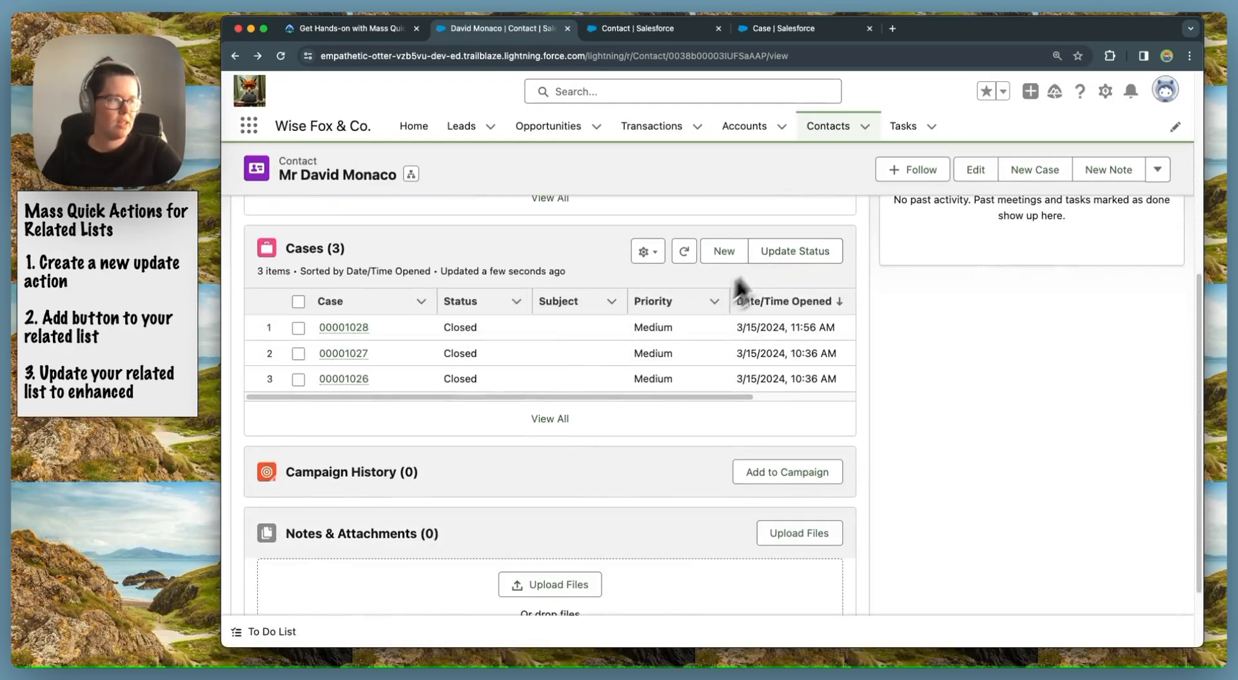
Mass update the status of all cases in the related list to Working and clear the selection
click(298, 301)
click(749, 257)
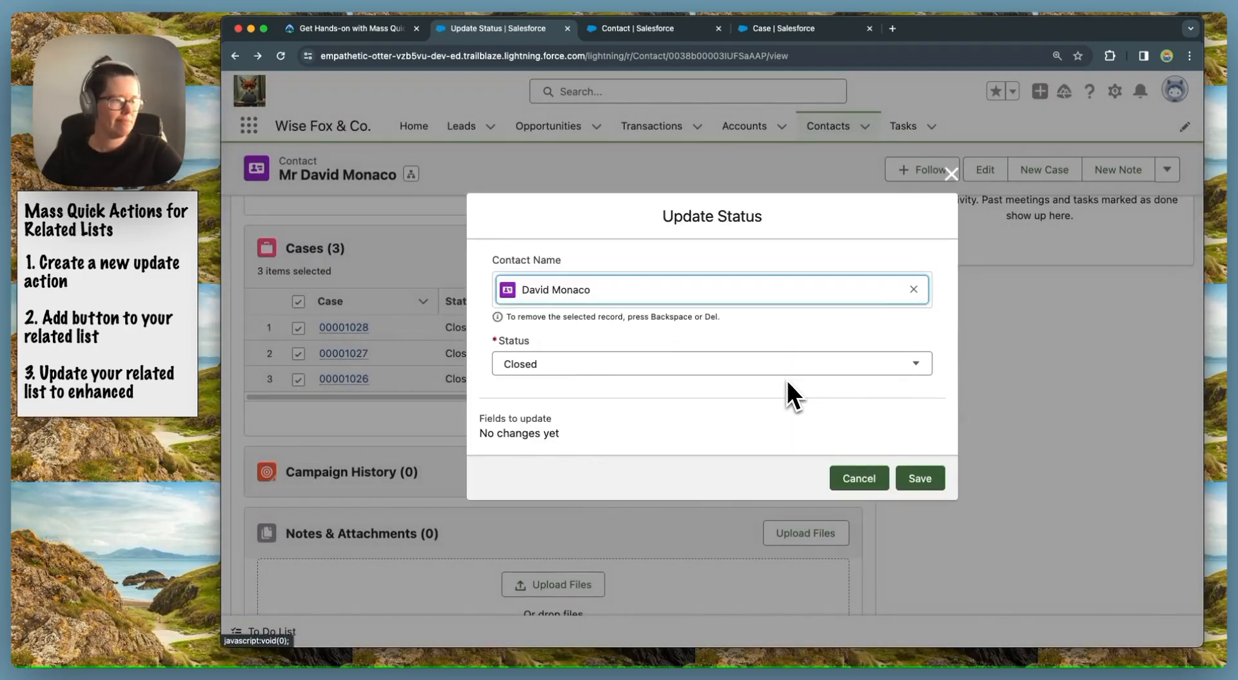
click(753, 364)
click(612, 378)
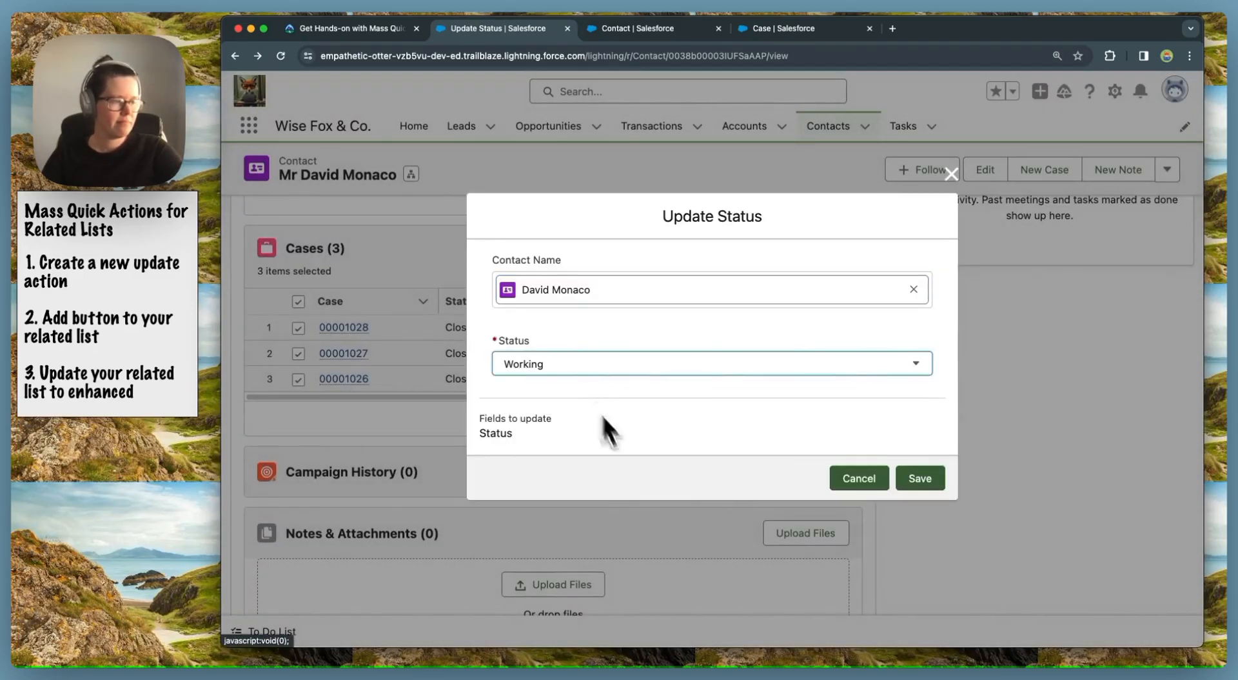
click(920, 477)
click(932, 395)
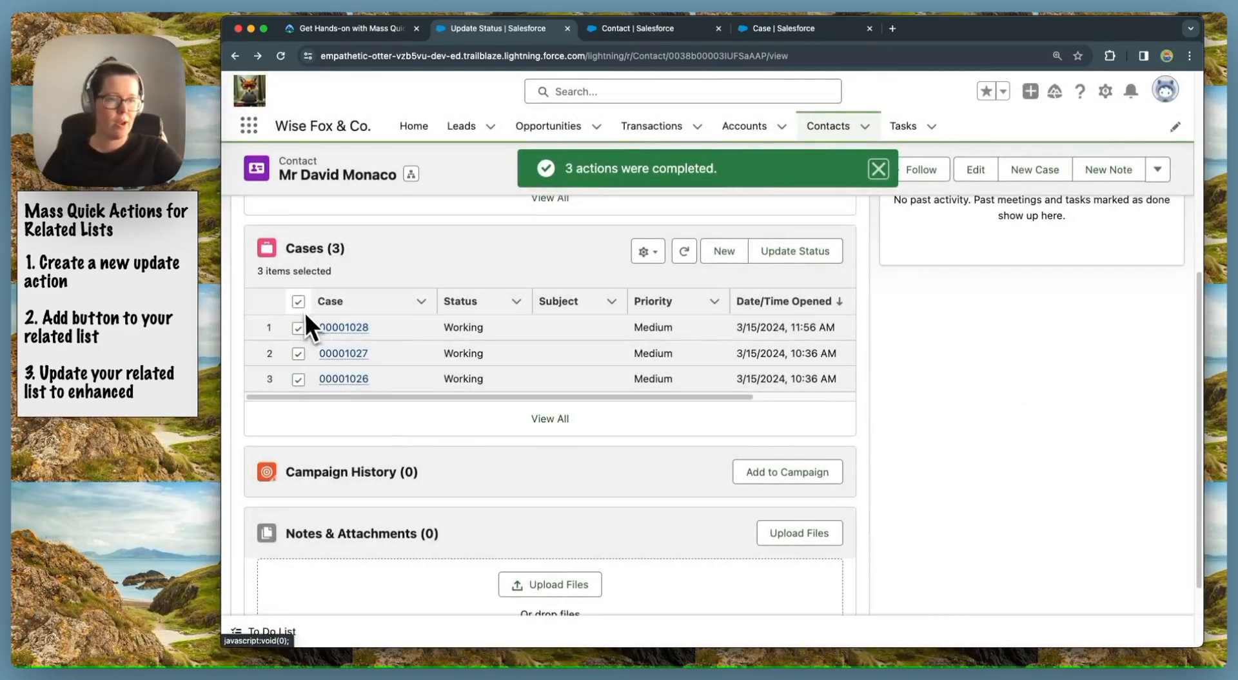
click(298, 302)
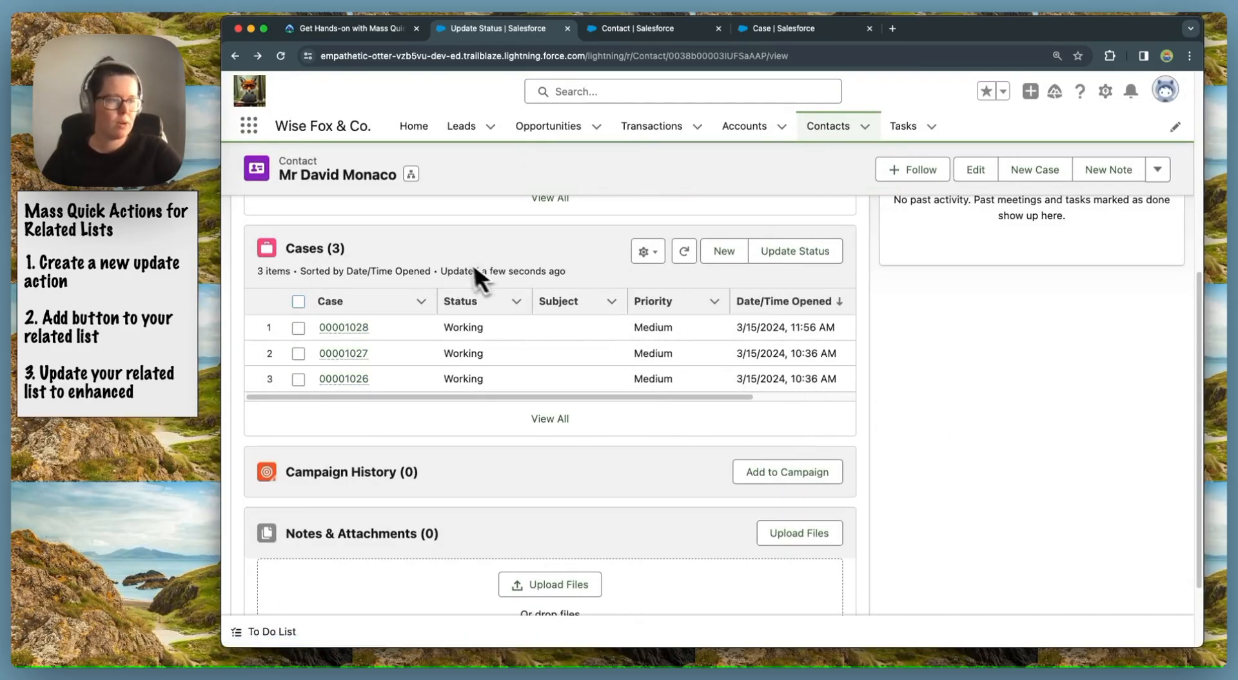
scroll(458, 259, up, 5)
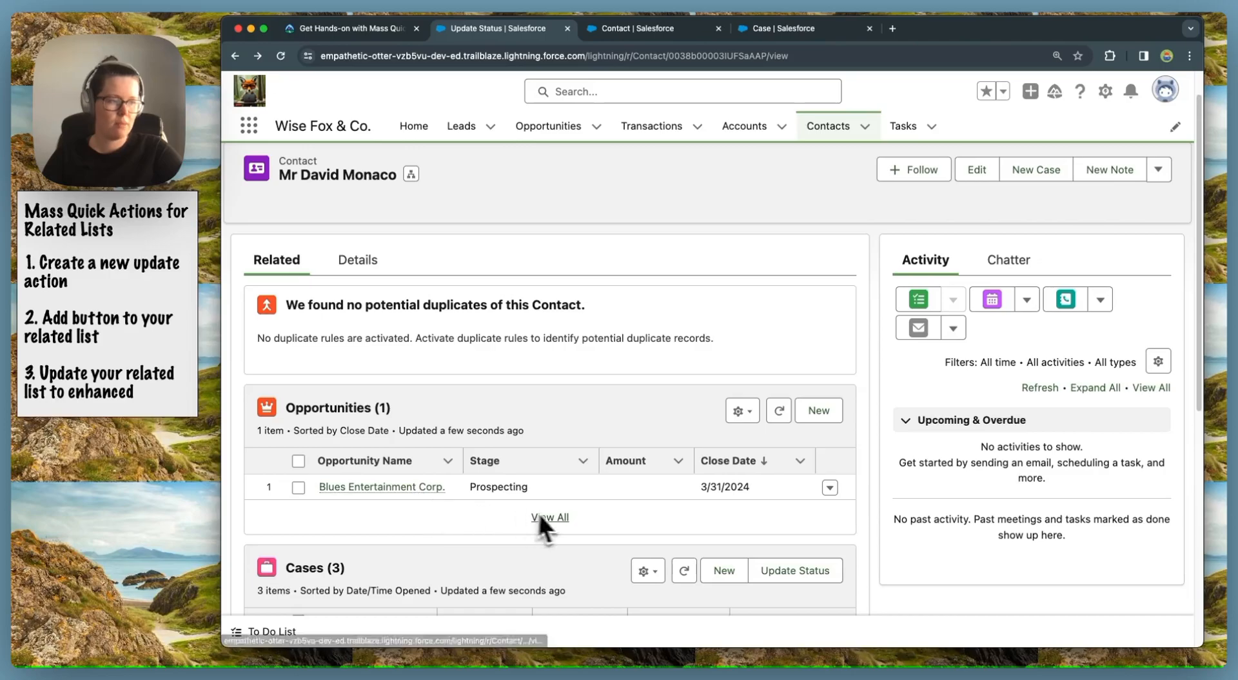